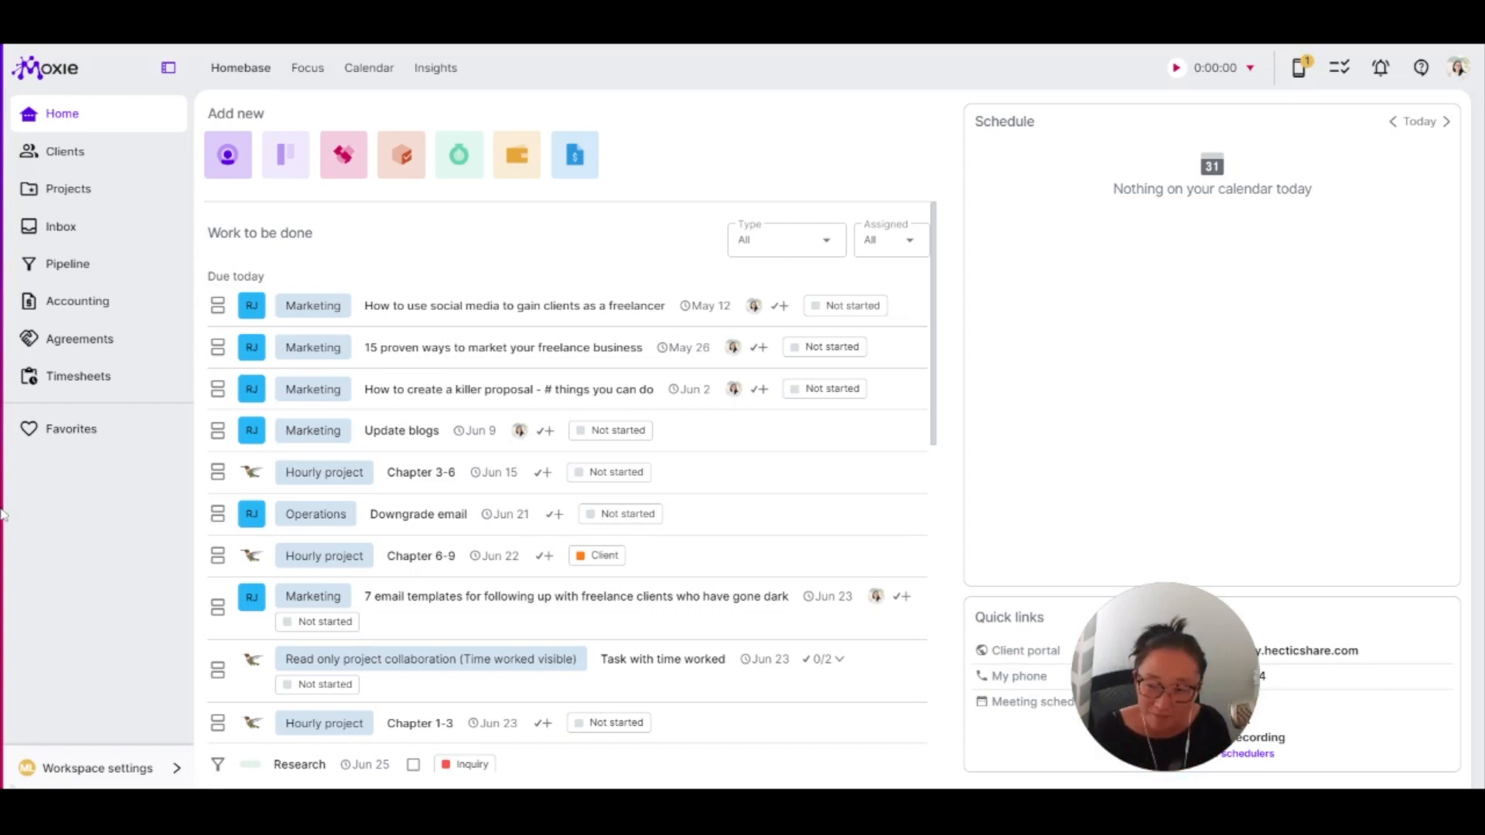
- Go through the projects task board to the client list and open the *Unlimited Clients record
click(71, 190)
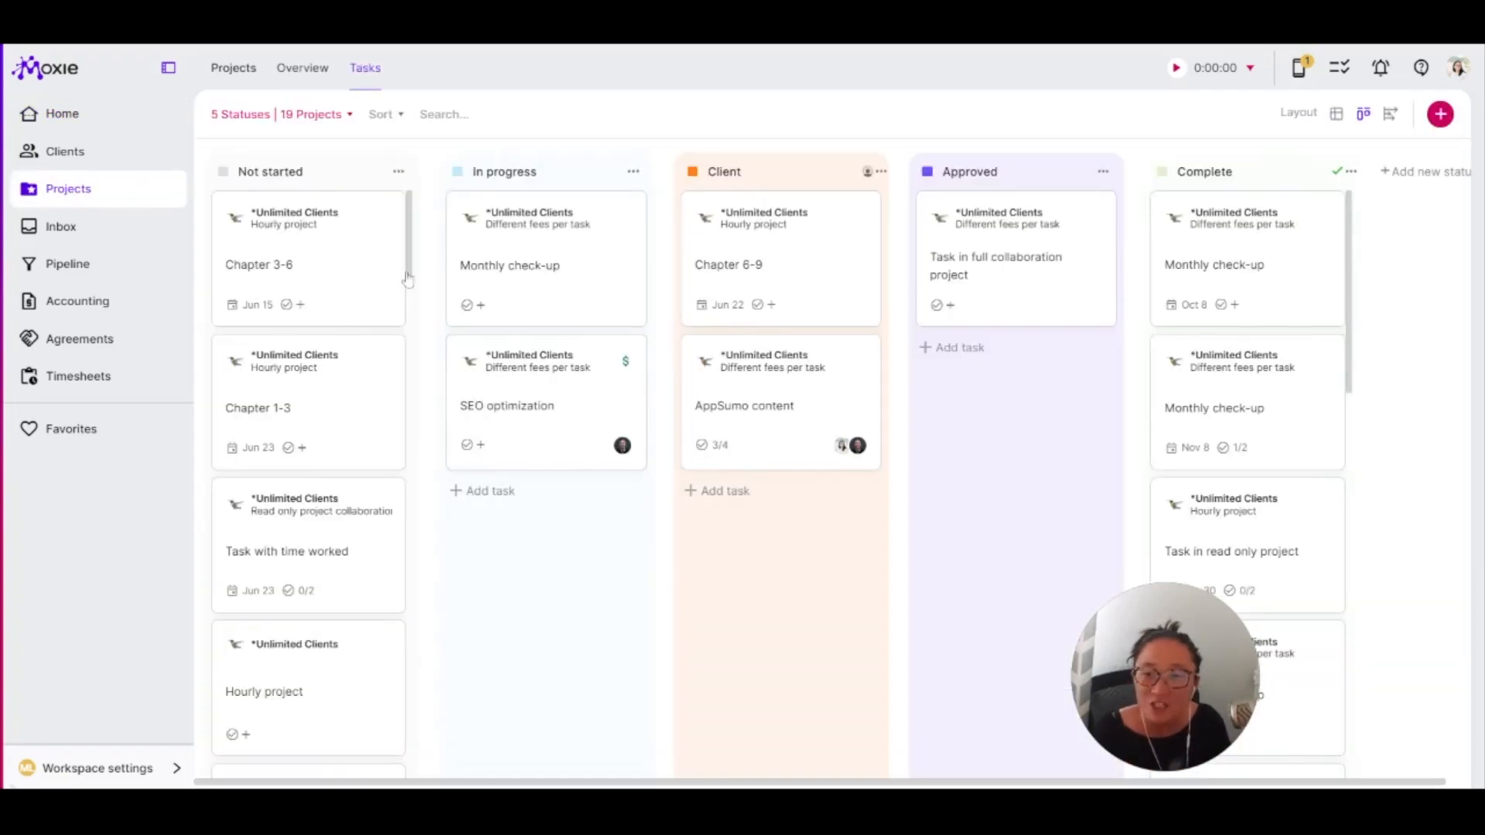
click(84, 156)
click(323, 185)
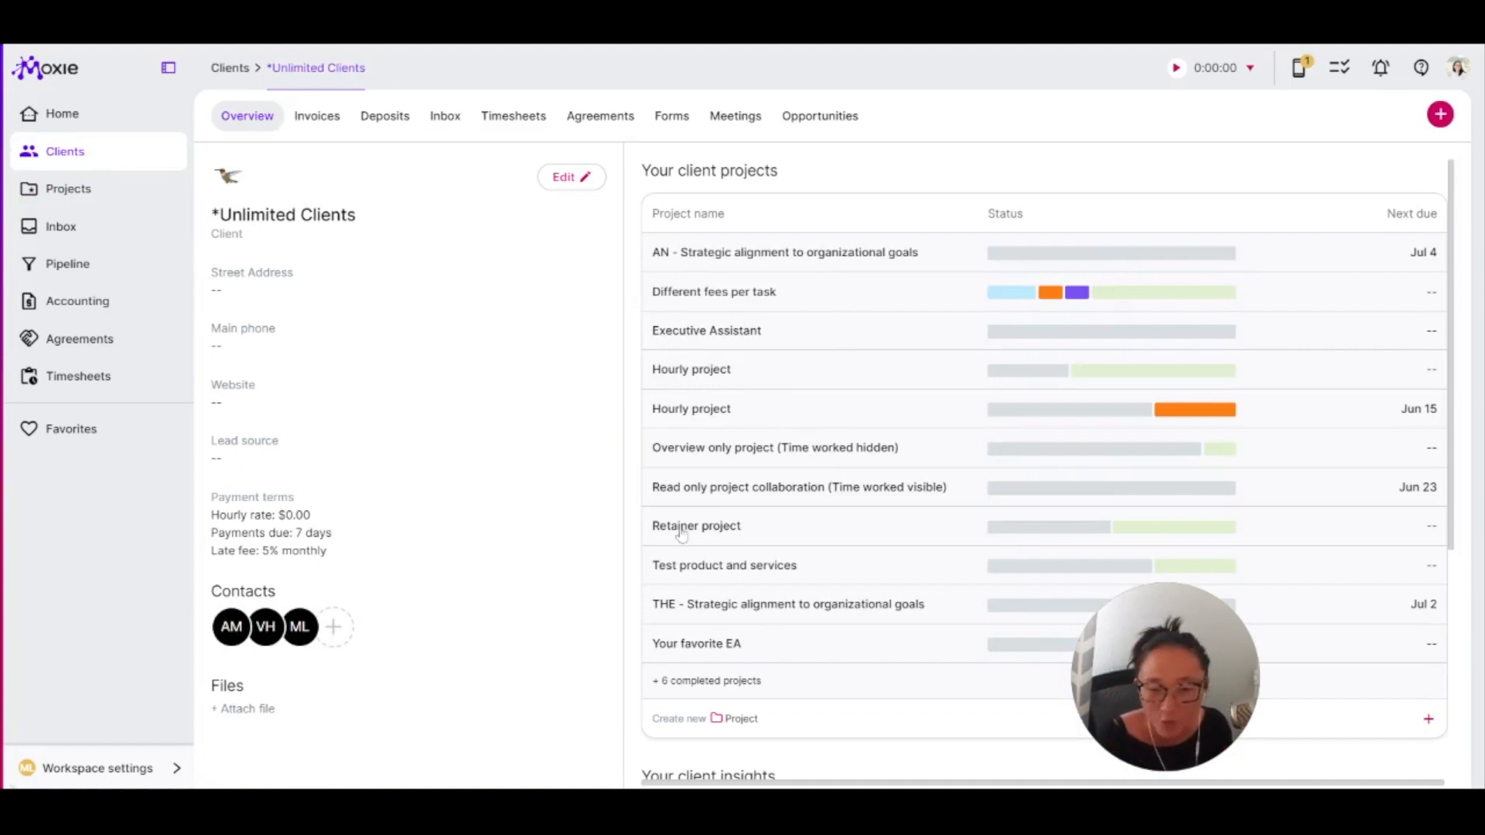
- View the completed-majority Hourly project's overview and its options for adding items, and return to the *Unlimited Clients record
click(712, 372)
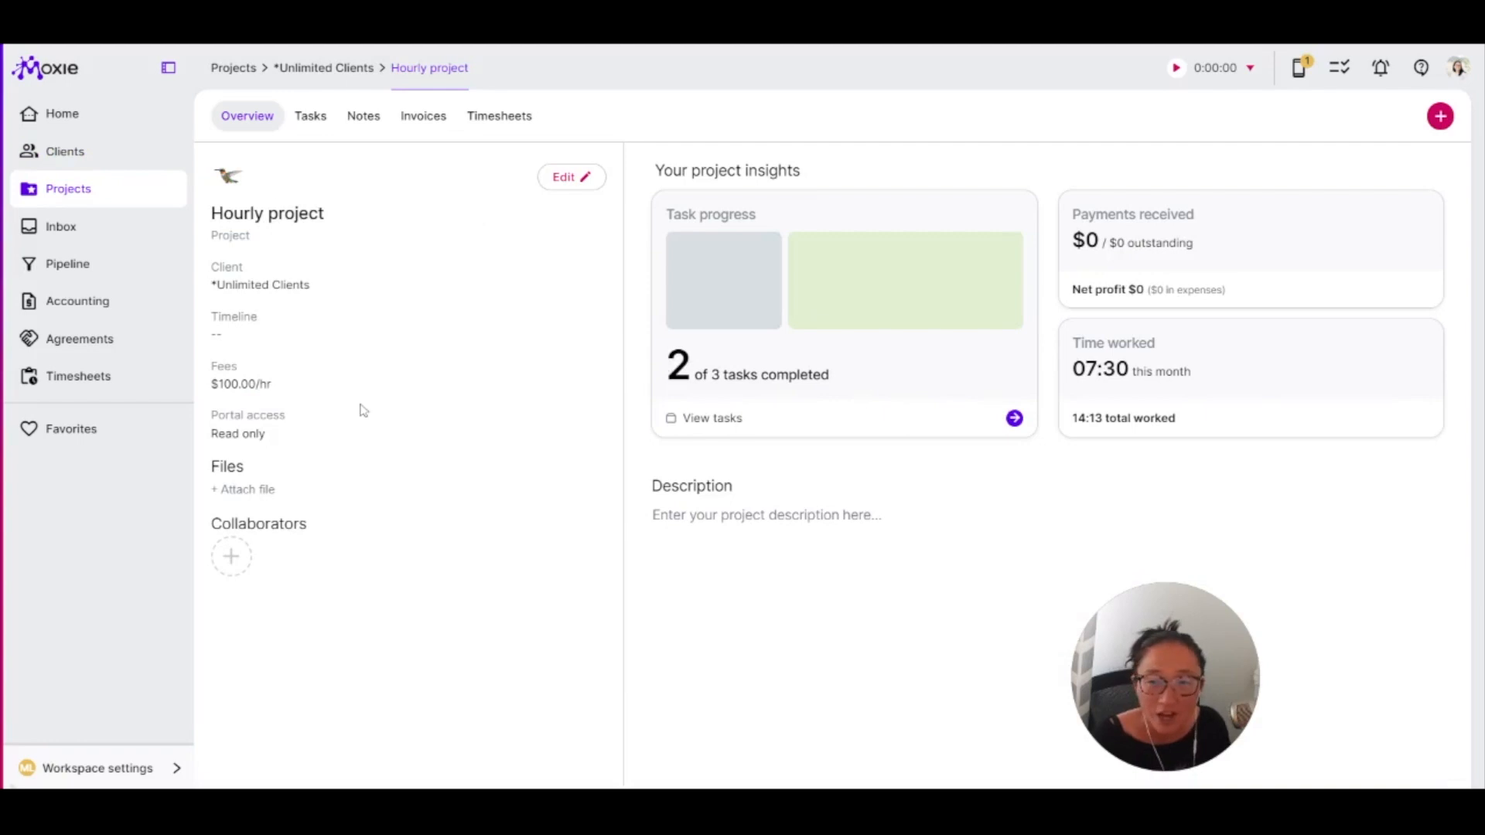
click(1440, 116)
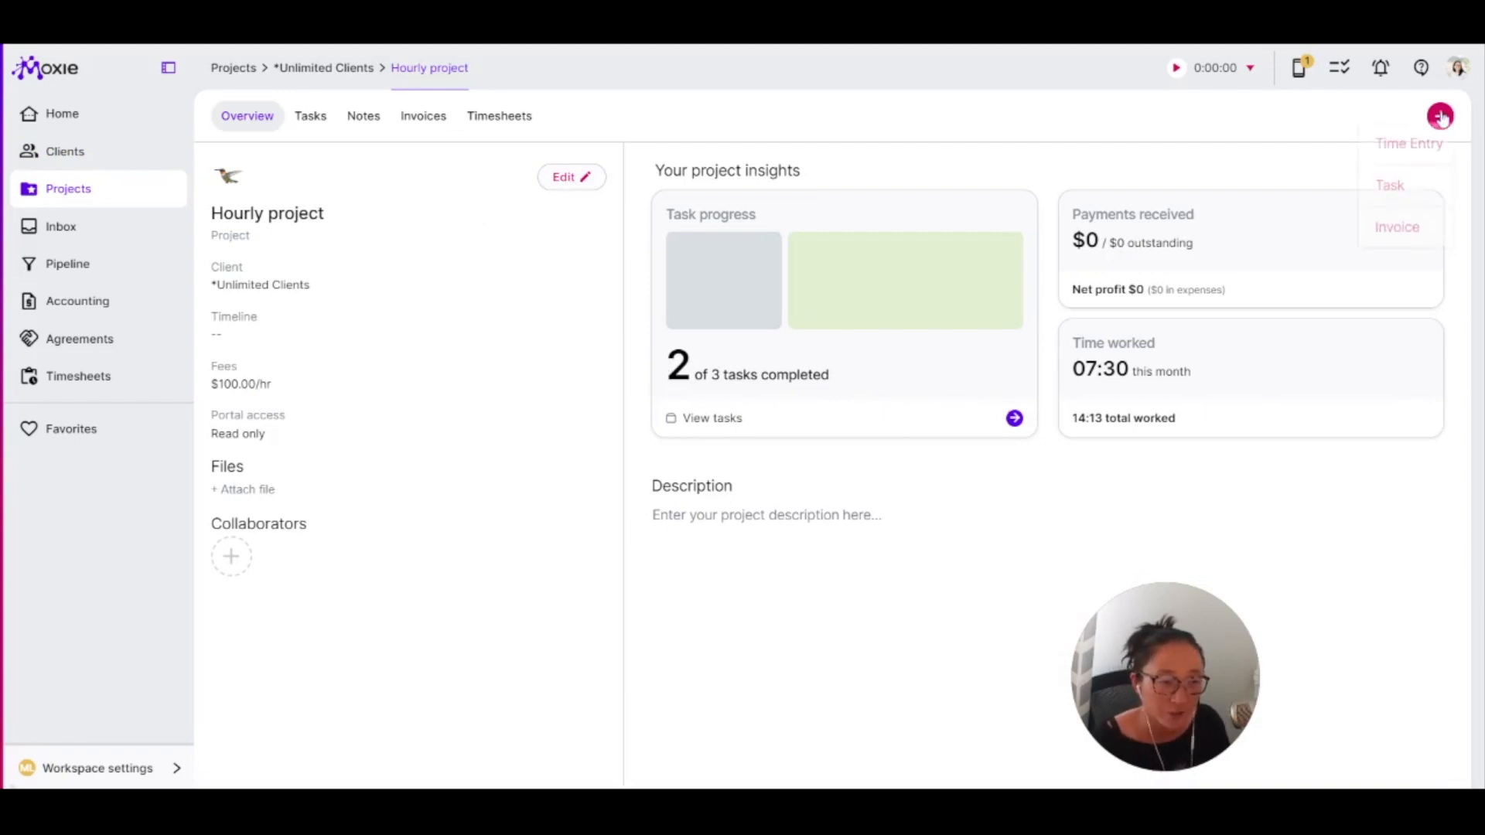
click(307, 69)
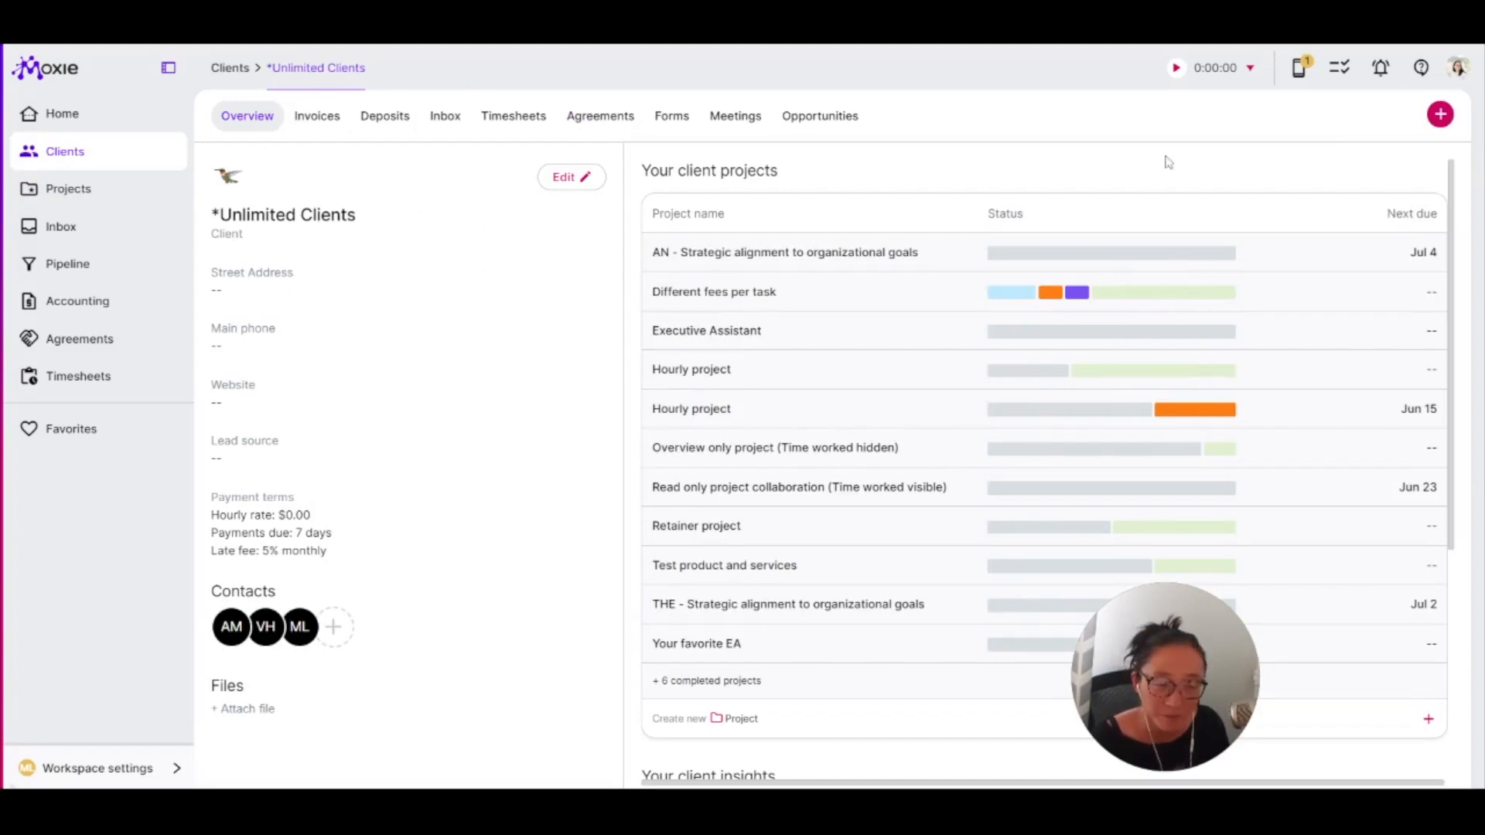
- Create a project named "New project" for *Unlimited Clients without using a template
click(1440, 115)
click(1408, 195)
click(682, 380)
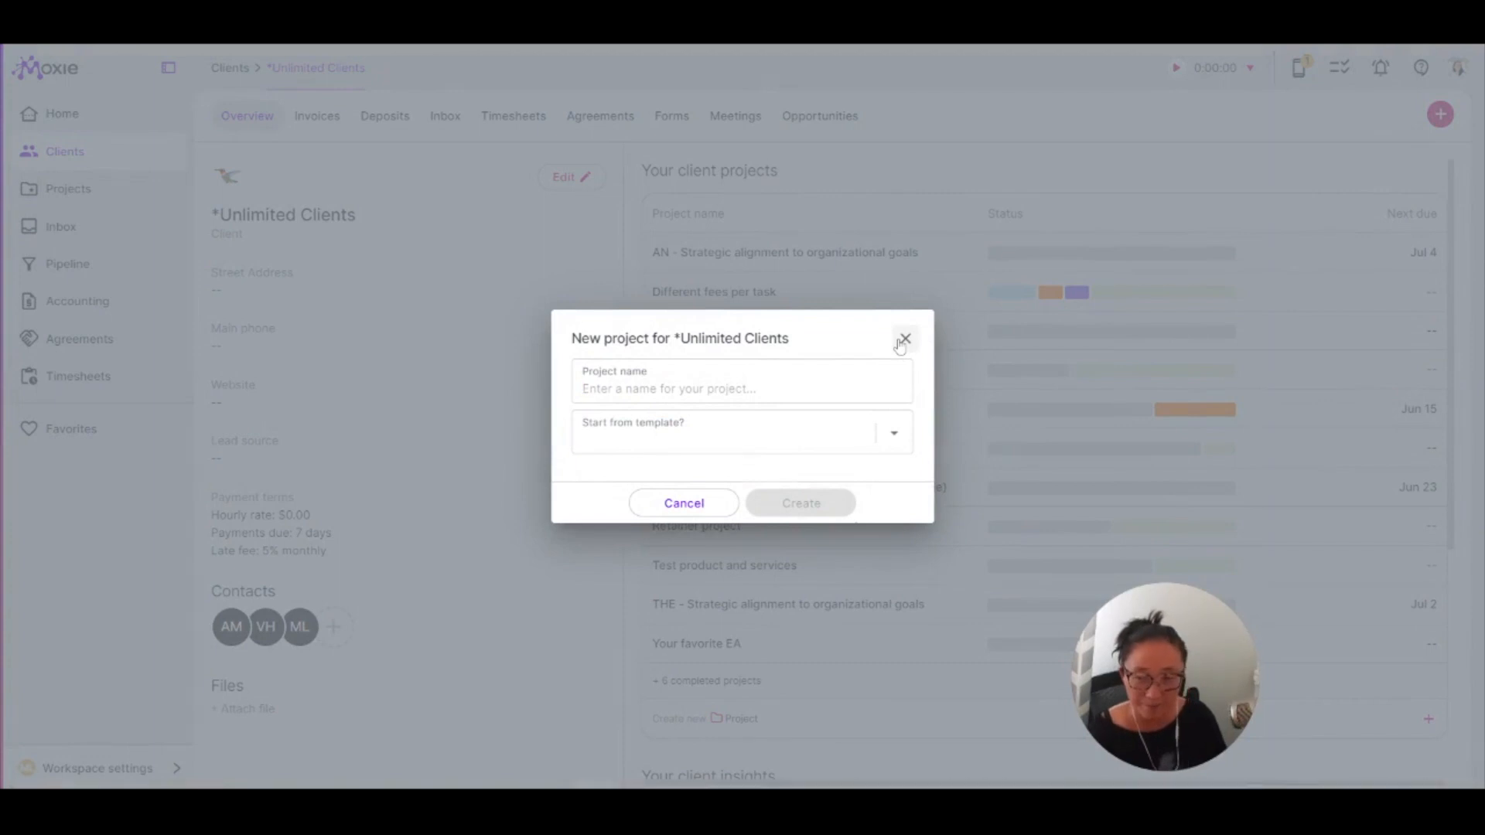
text(New project)
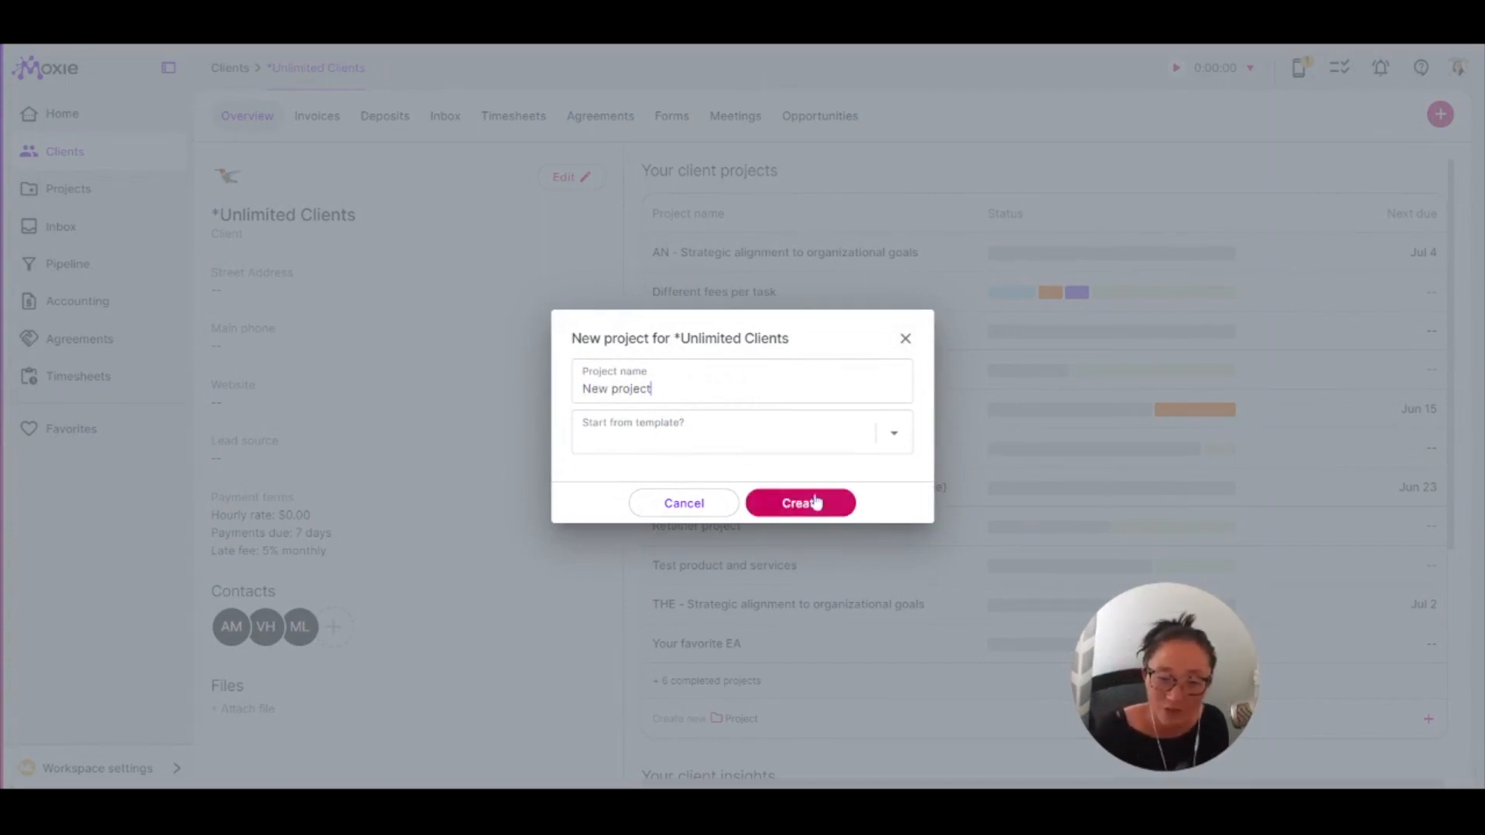
click(830, 502)
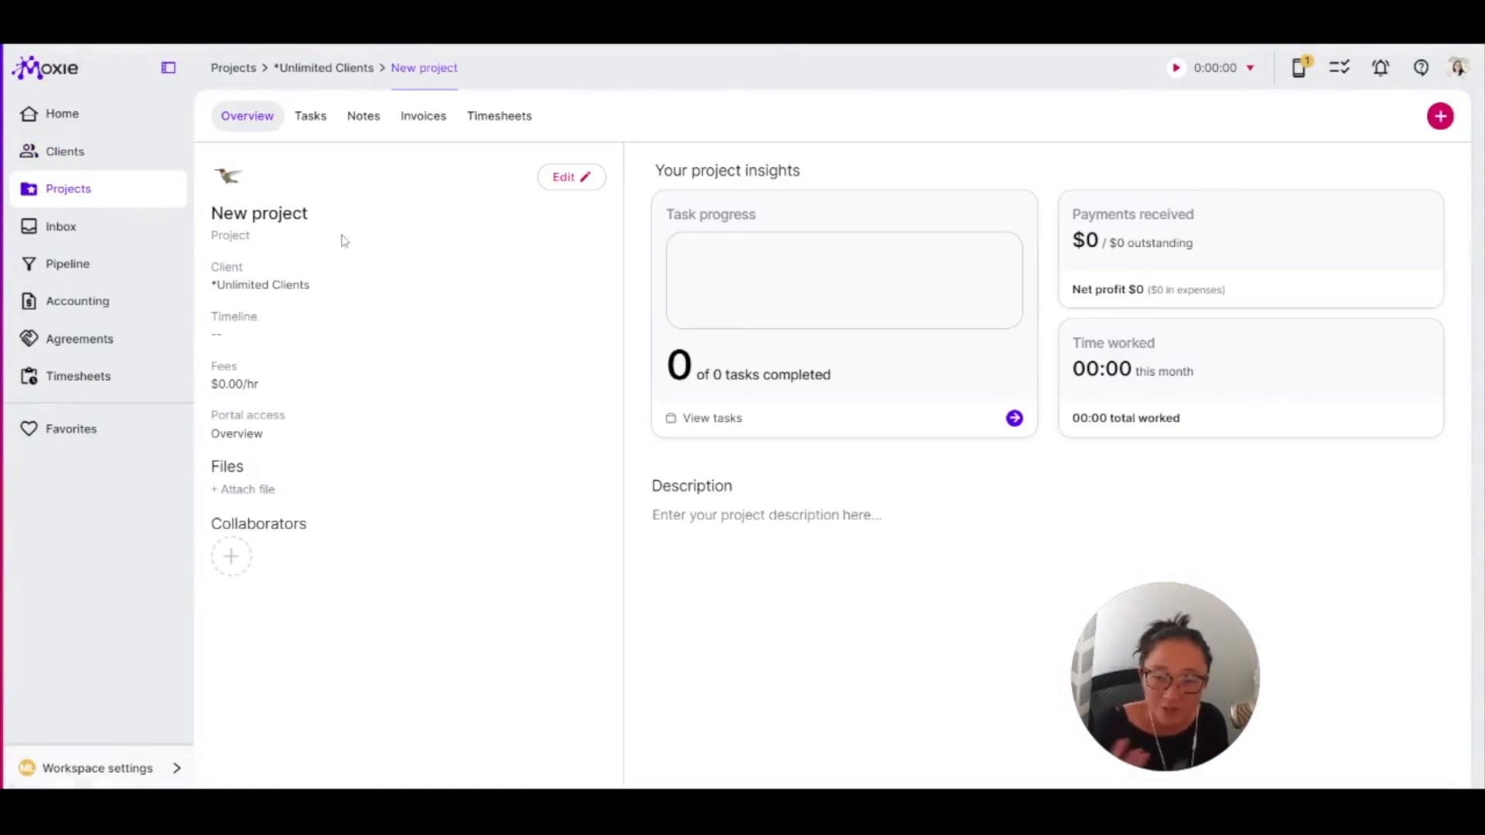
- In the new project's settings, set the fee type to Fixed Price and hide time worked in the client portal
click(582, 177)
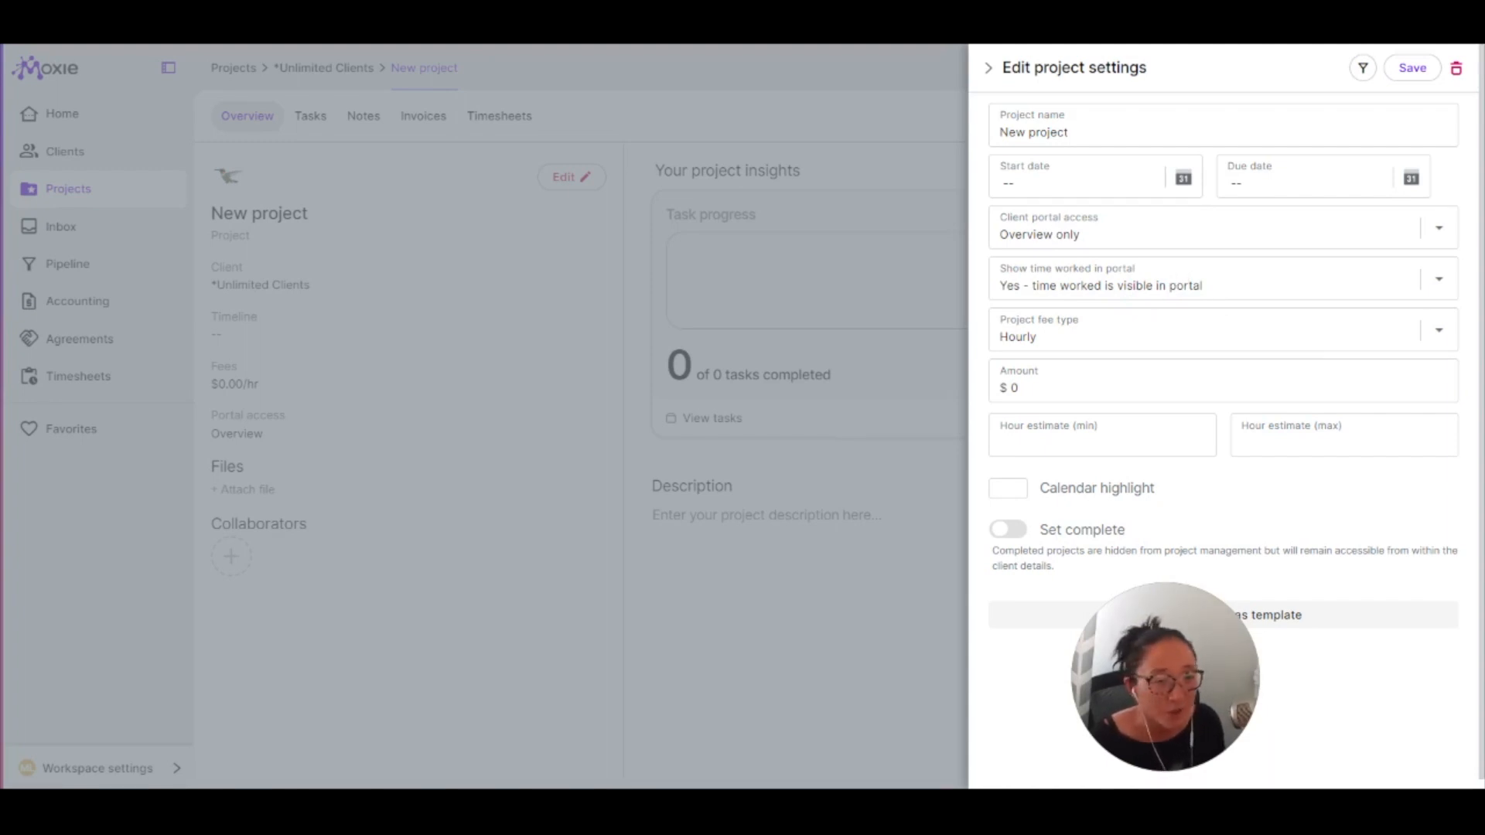
click(1330, 337)
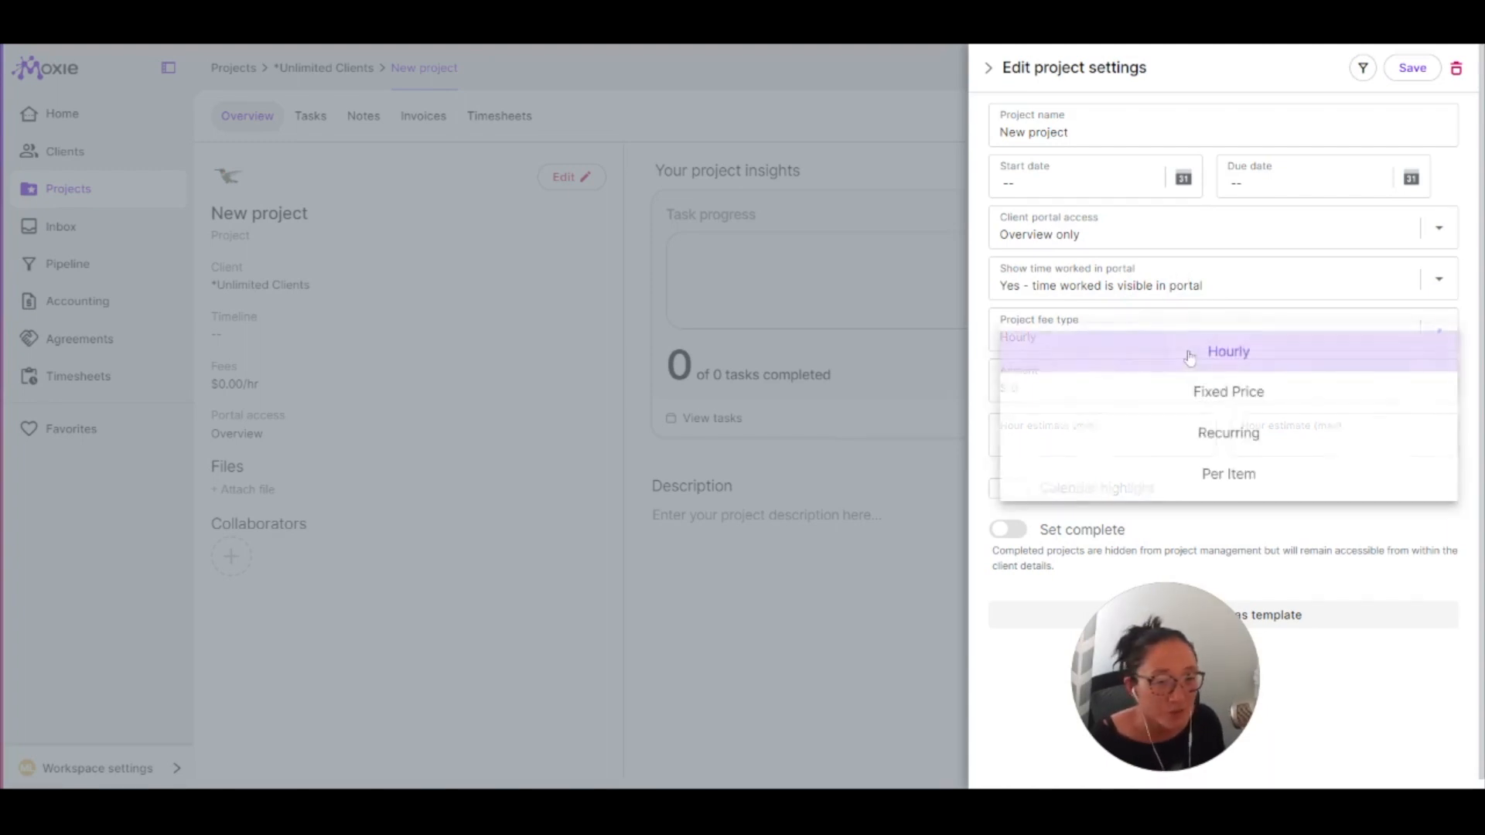
click(1260, 358)
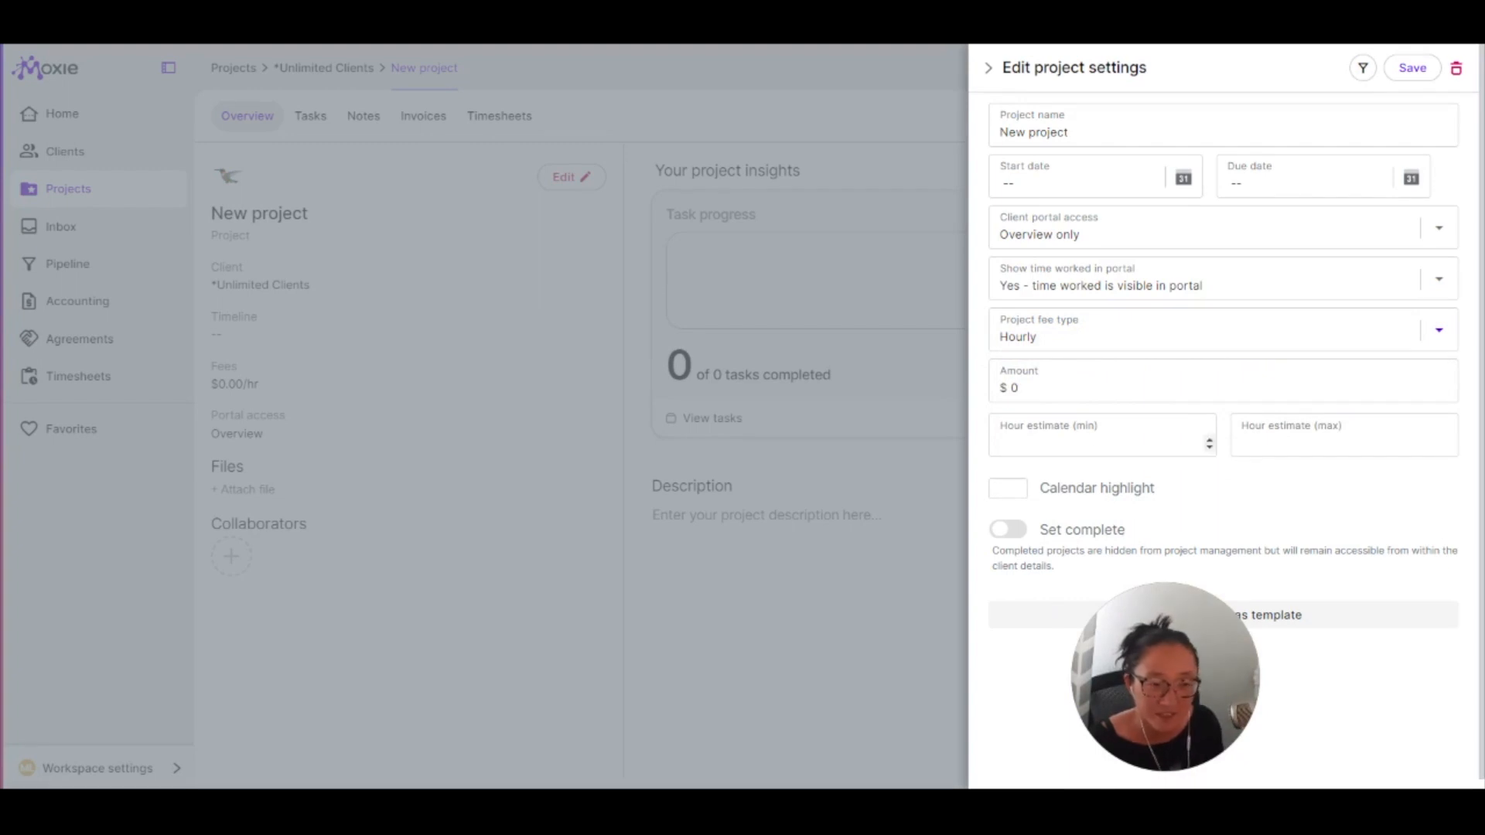
click(1029, 341)
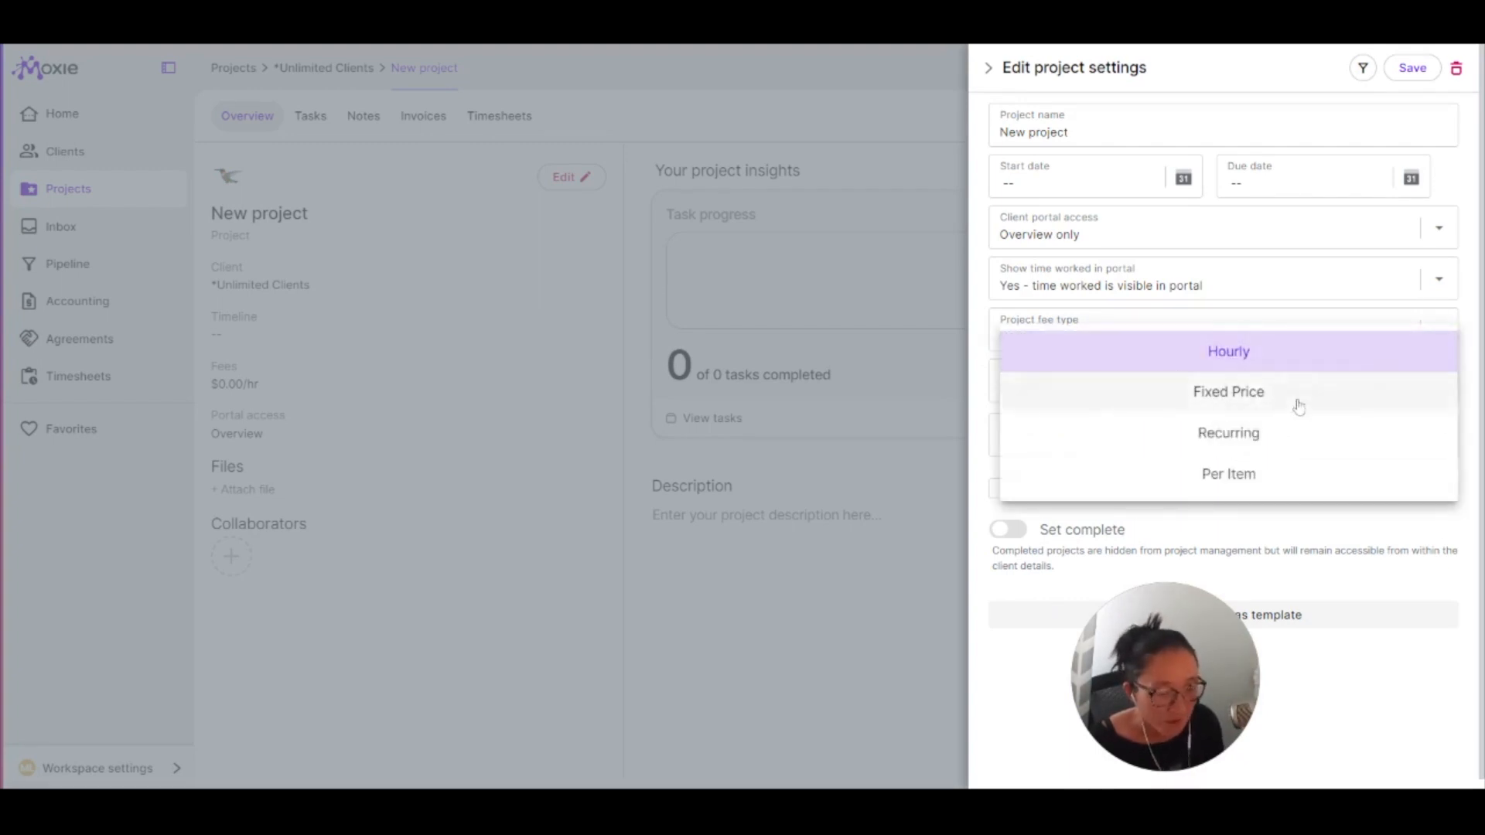
click(1284, 398)
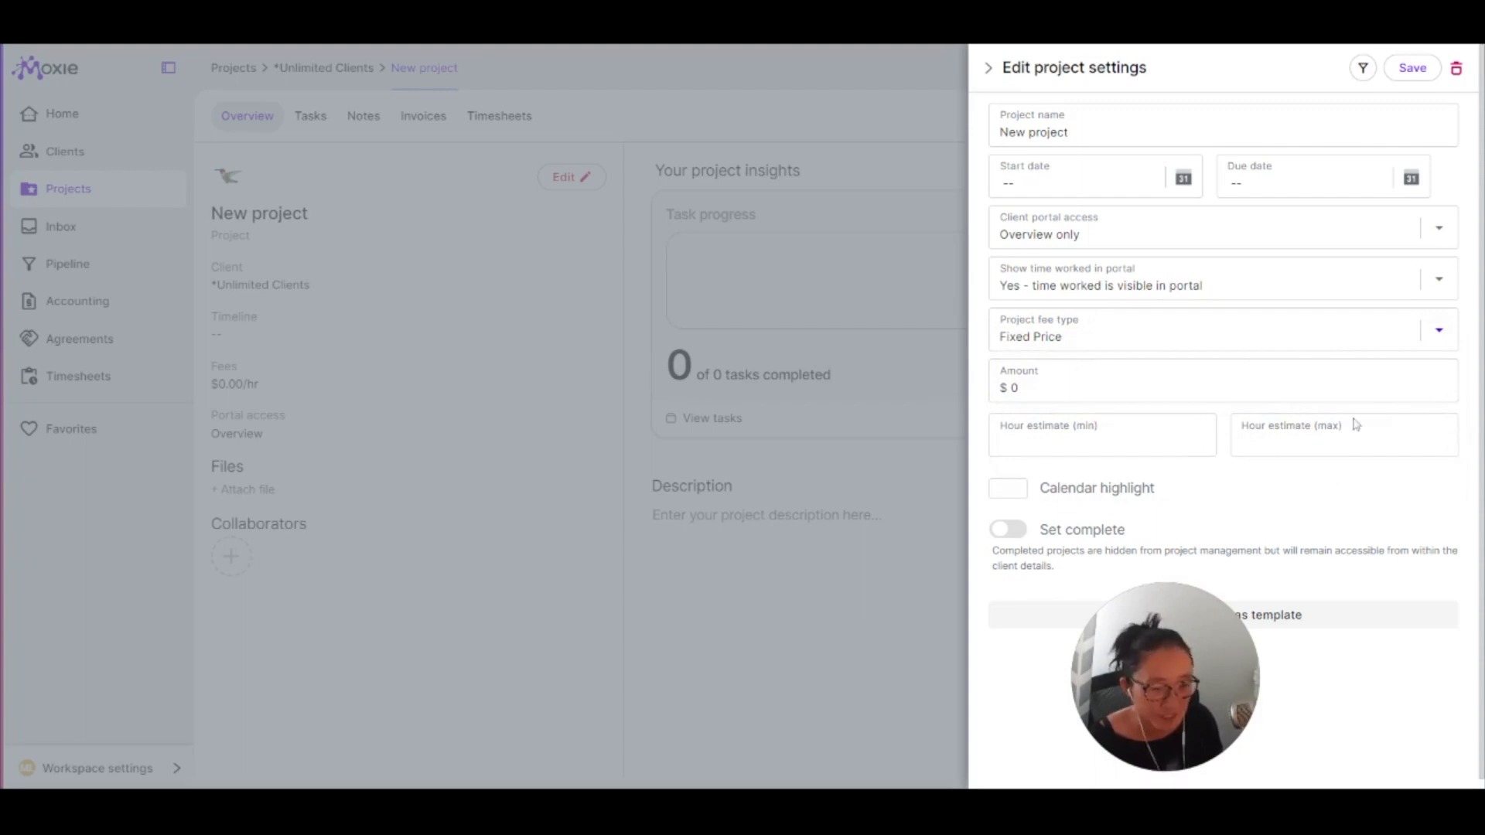
click(1234, 298)
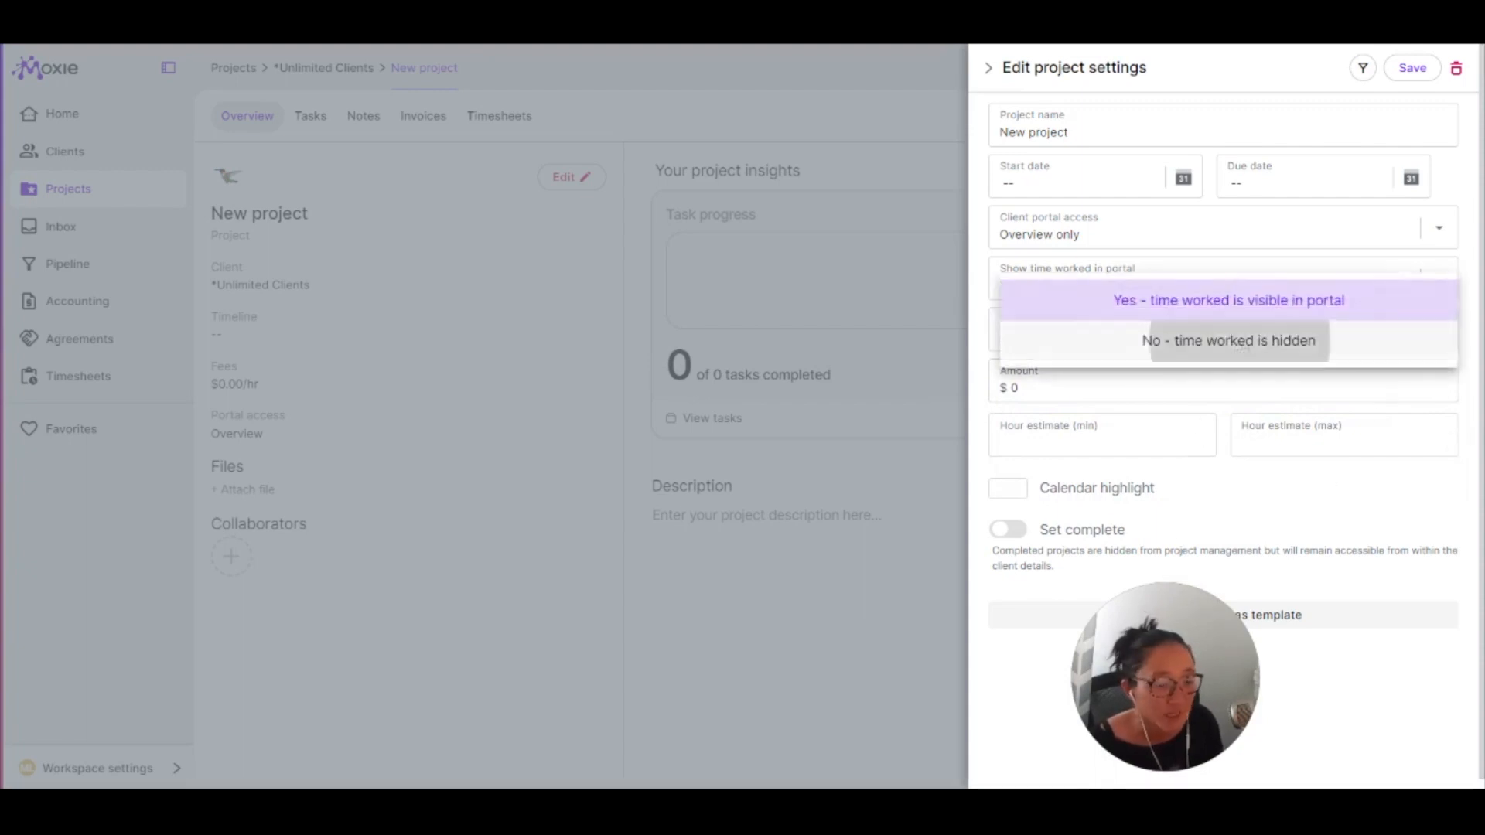
click(1161, 341)
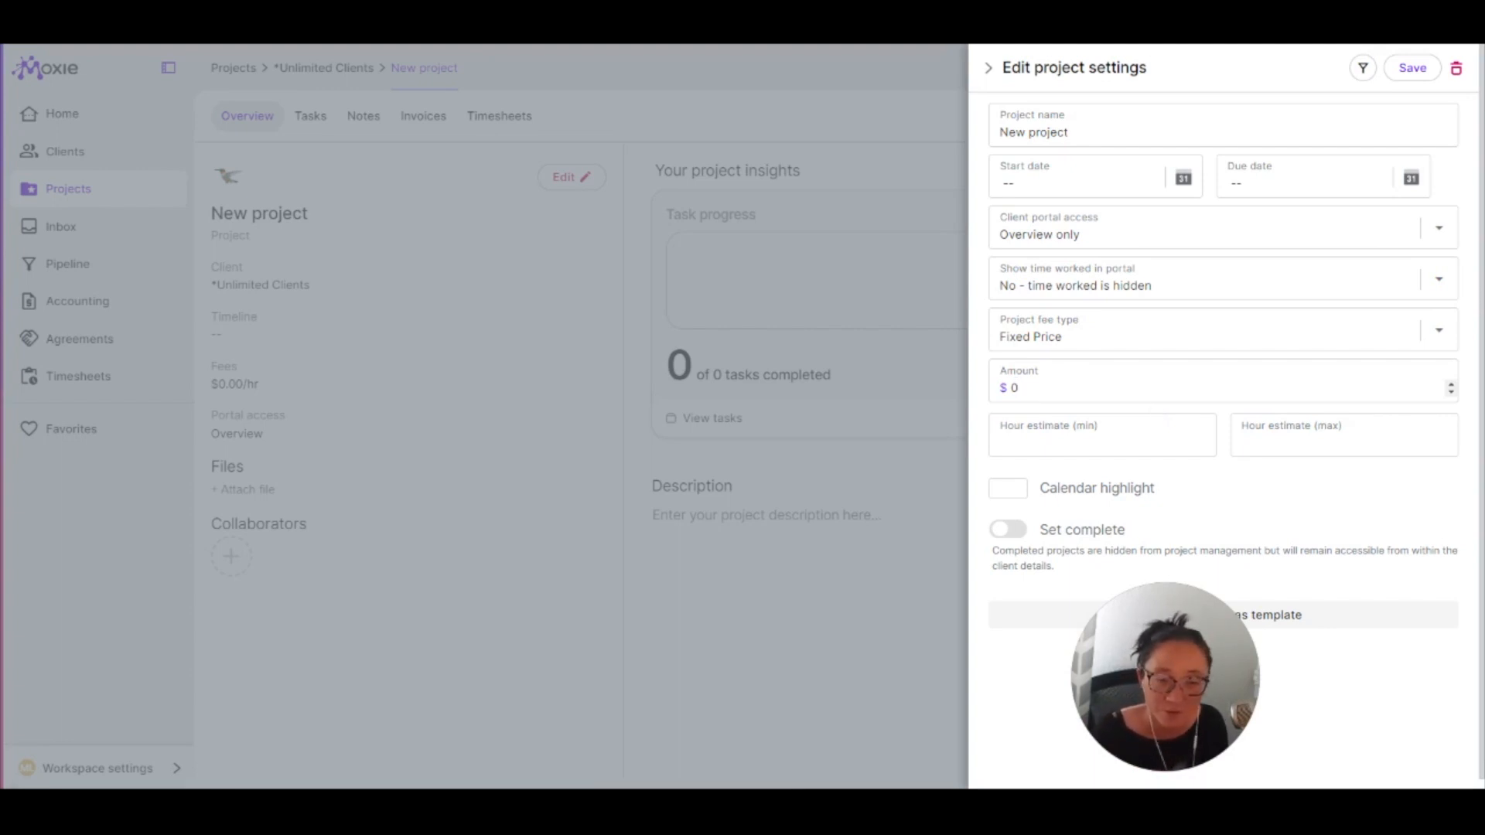
- Switch the project fee type to Recurring and review the available recurring period and recurring timing options
click(1018, 387)
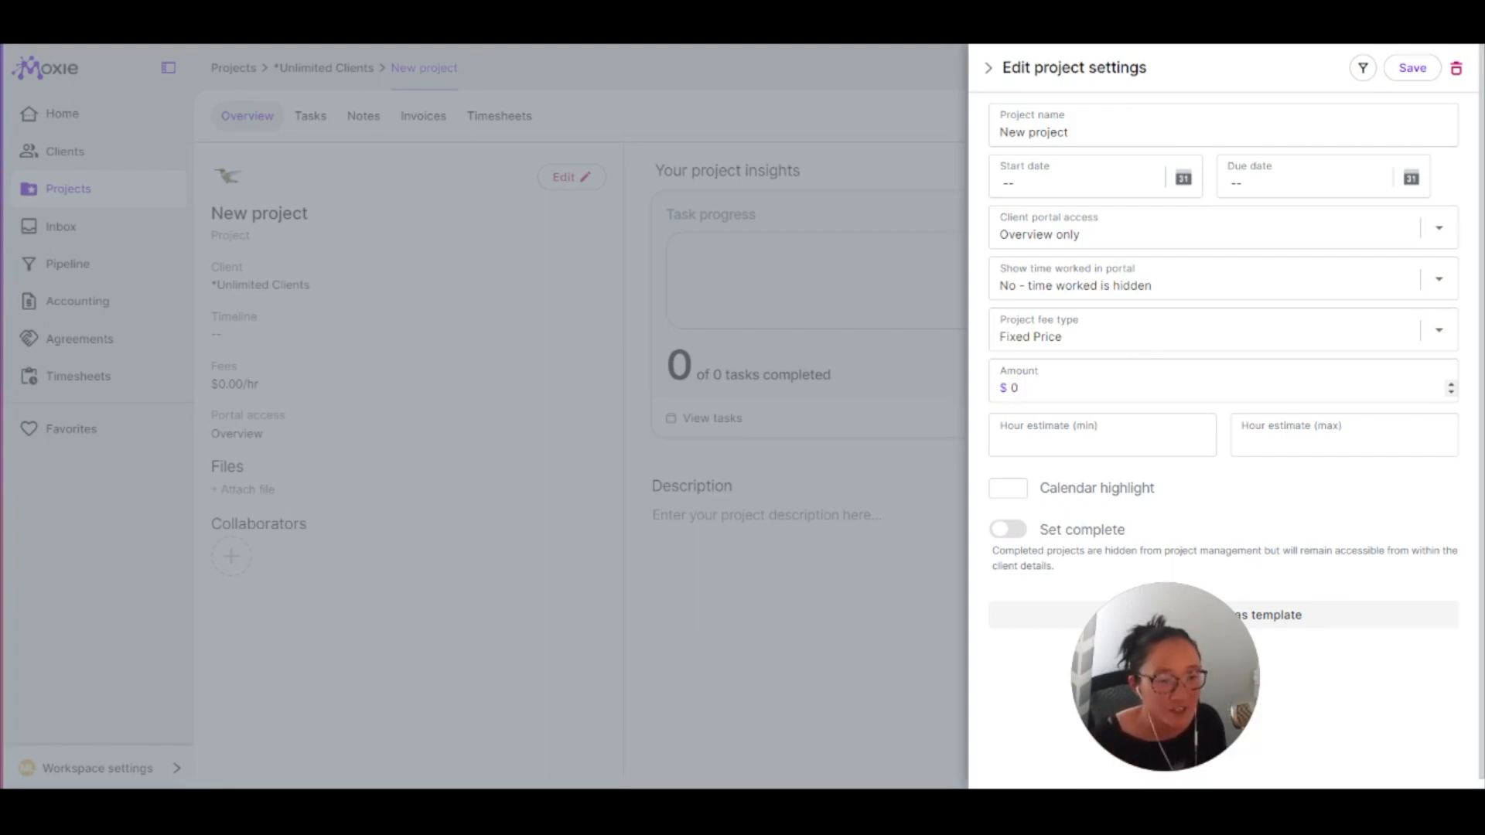
click(1092, 343)
click(1229, 435)
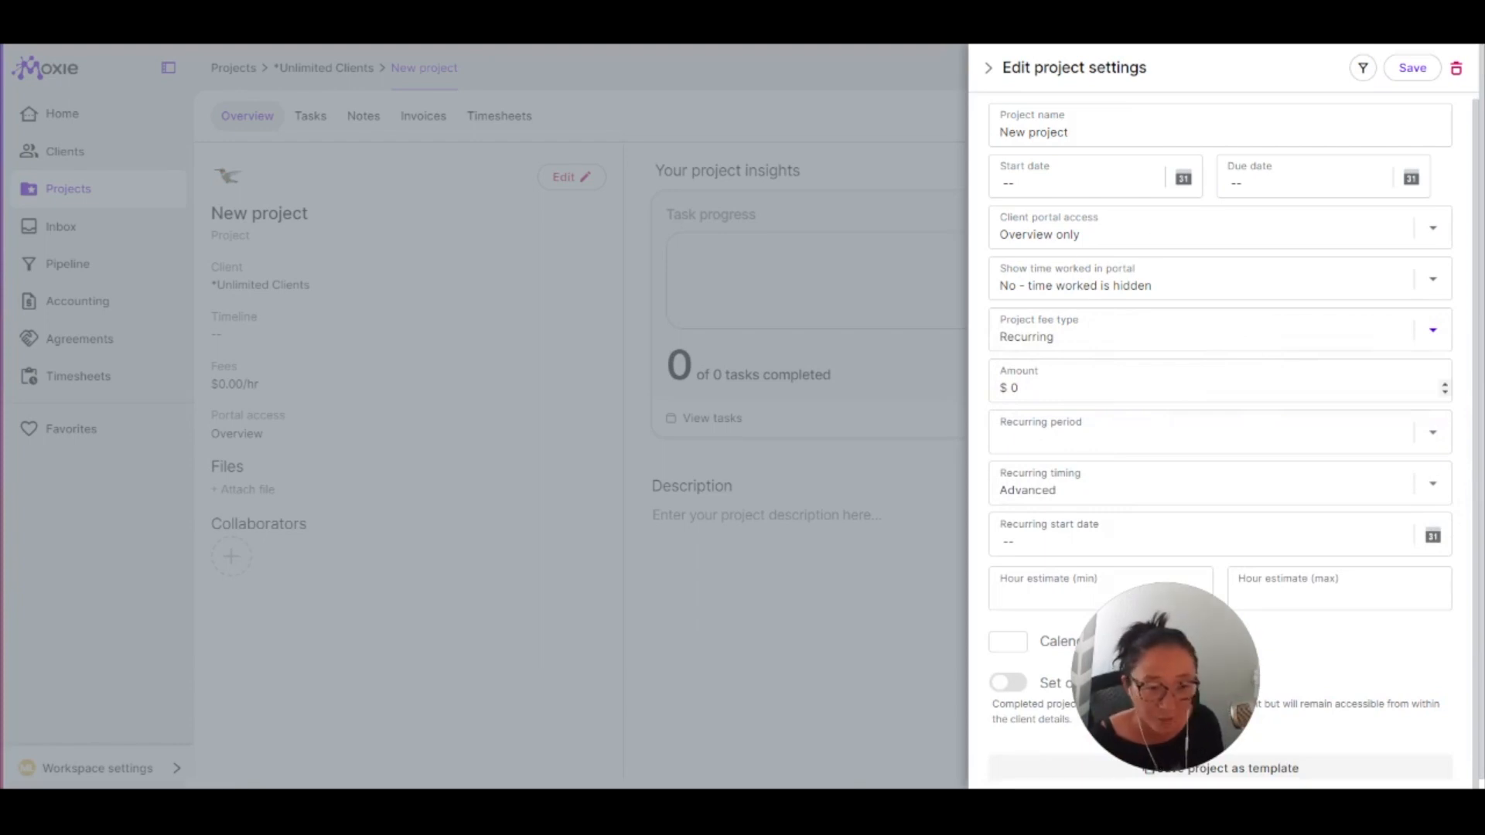
click(1015, 388)
click(1429, 438)
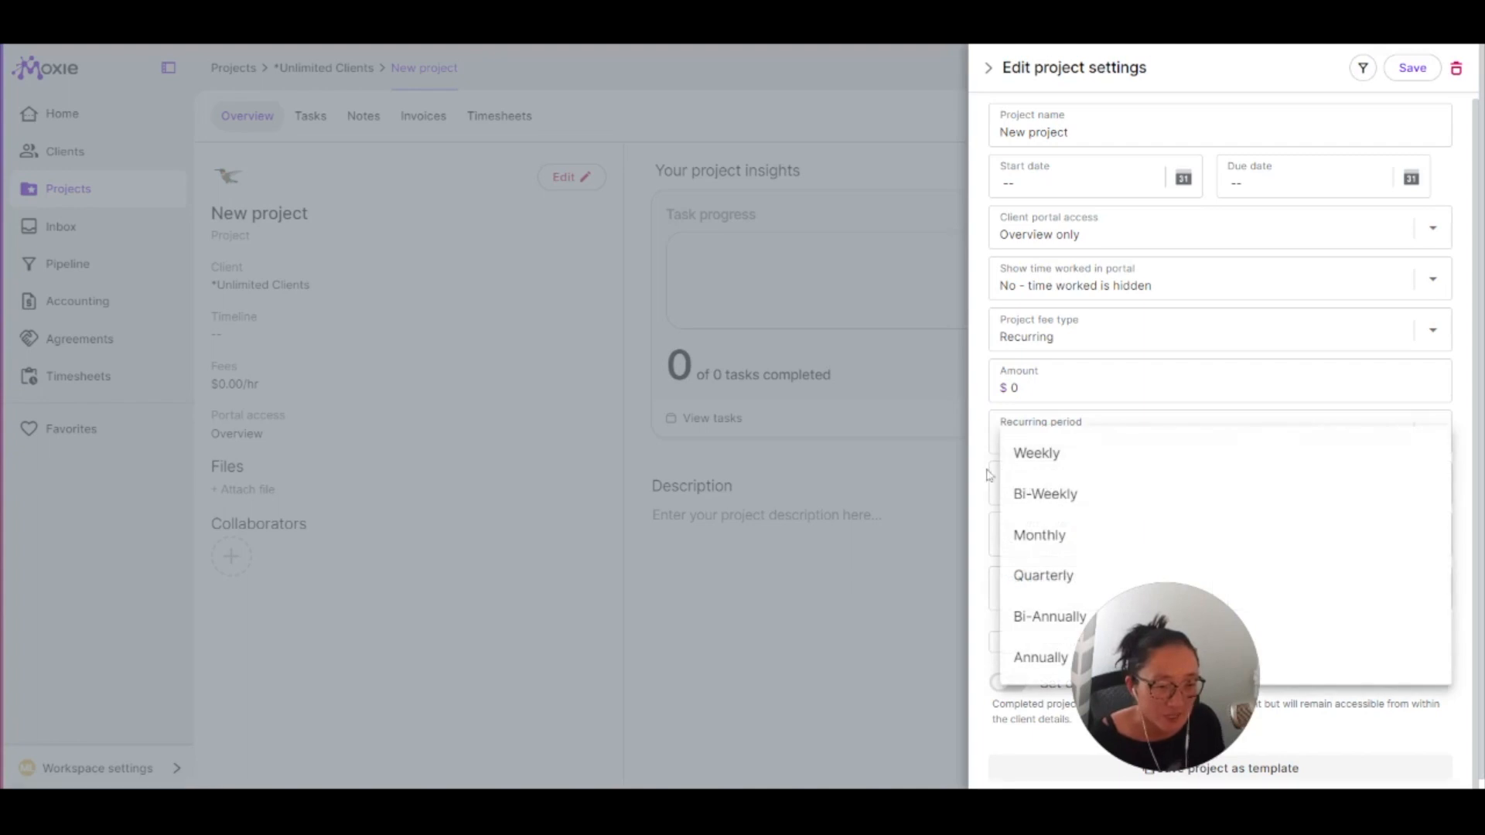
click(990, 611)
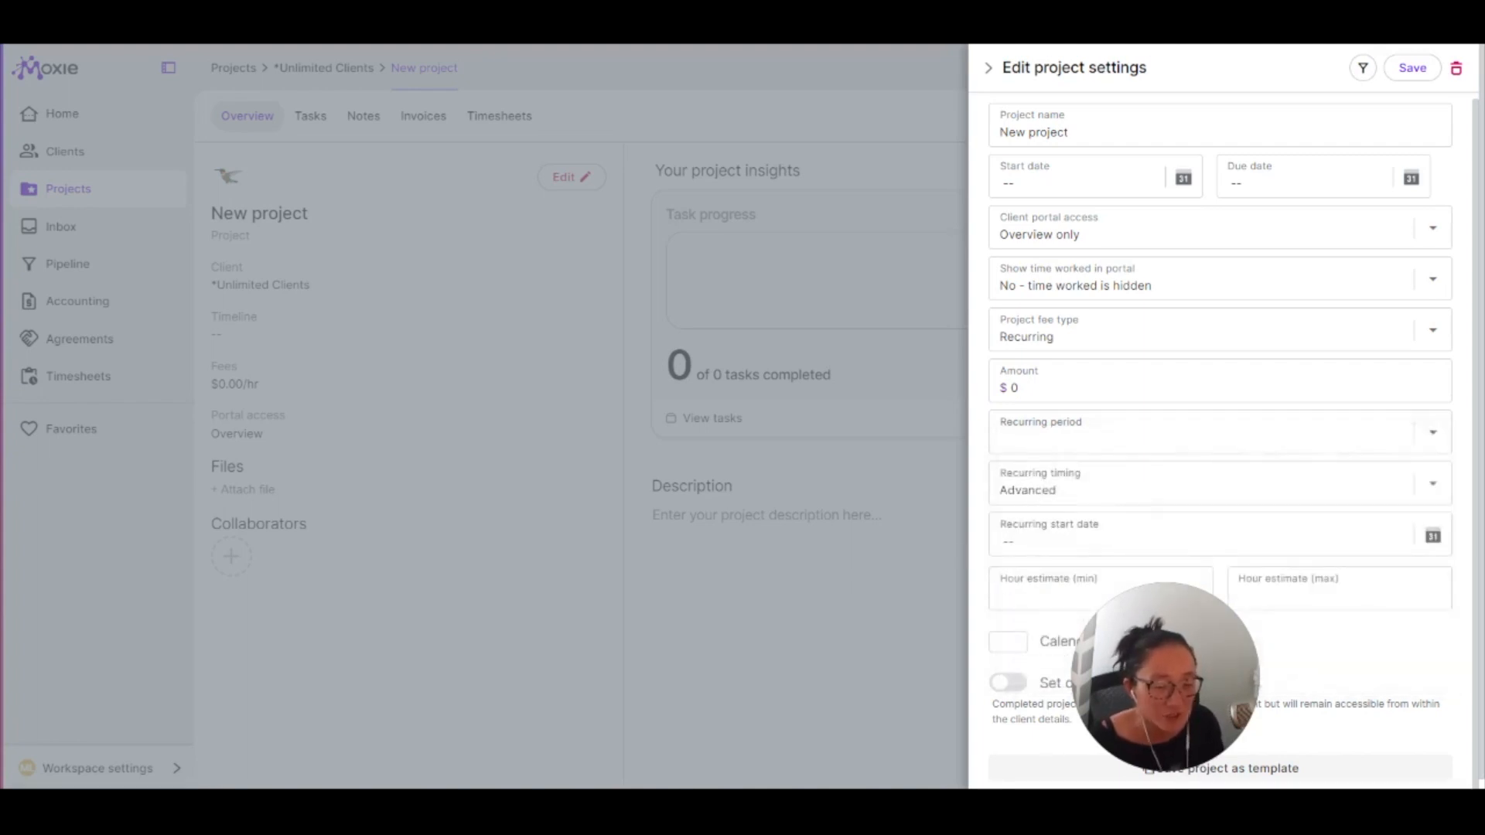
click(1061, 491)
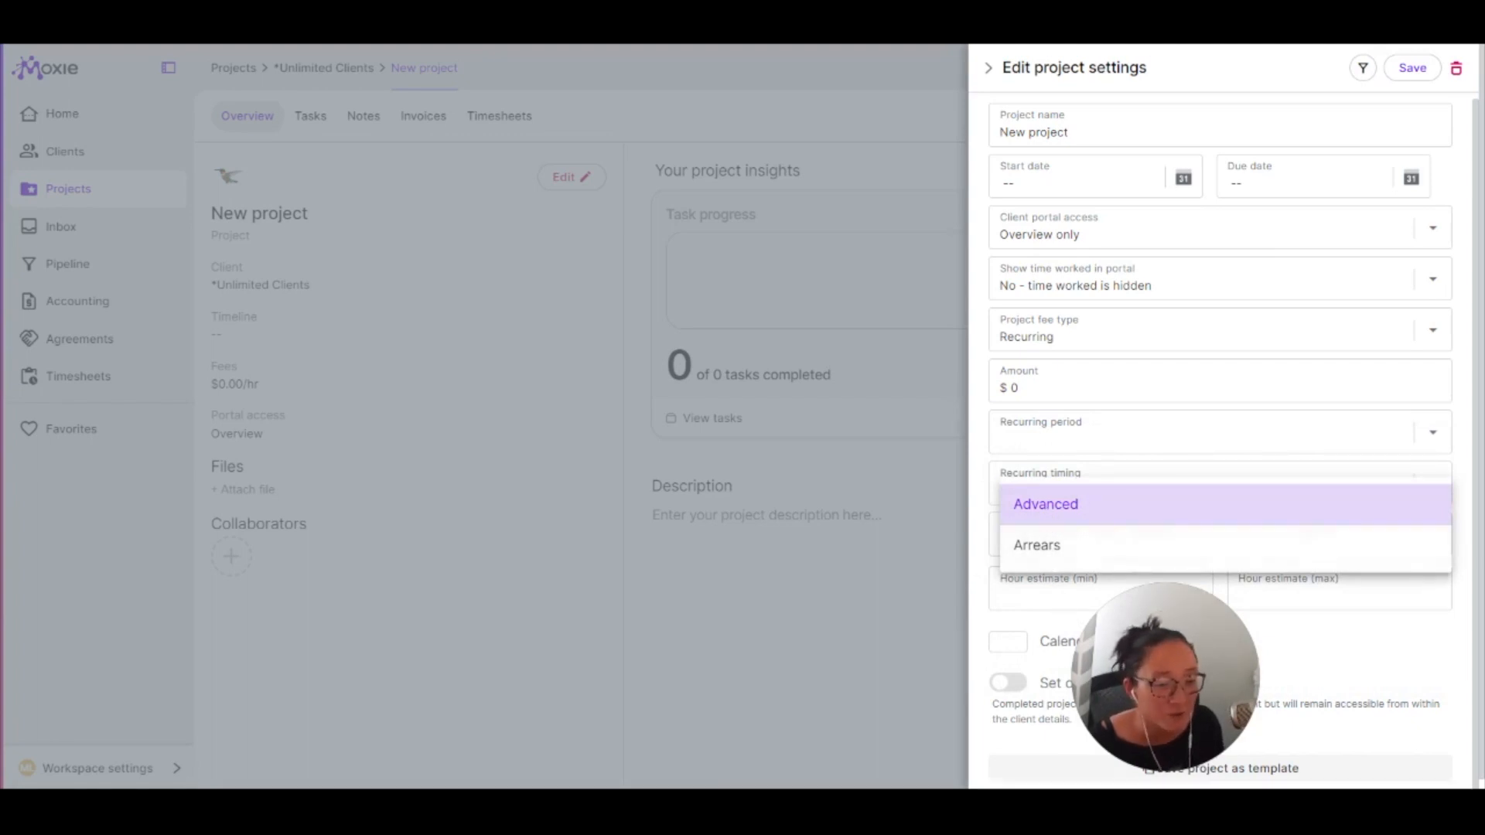
click(1051, 744)
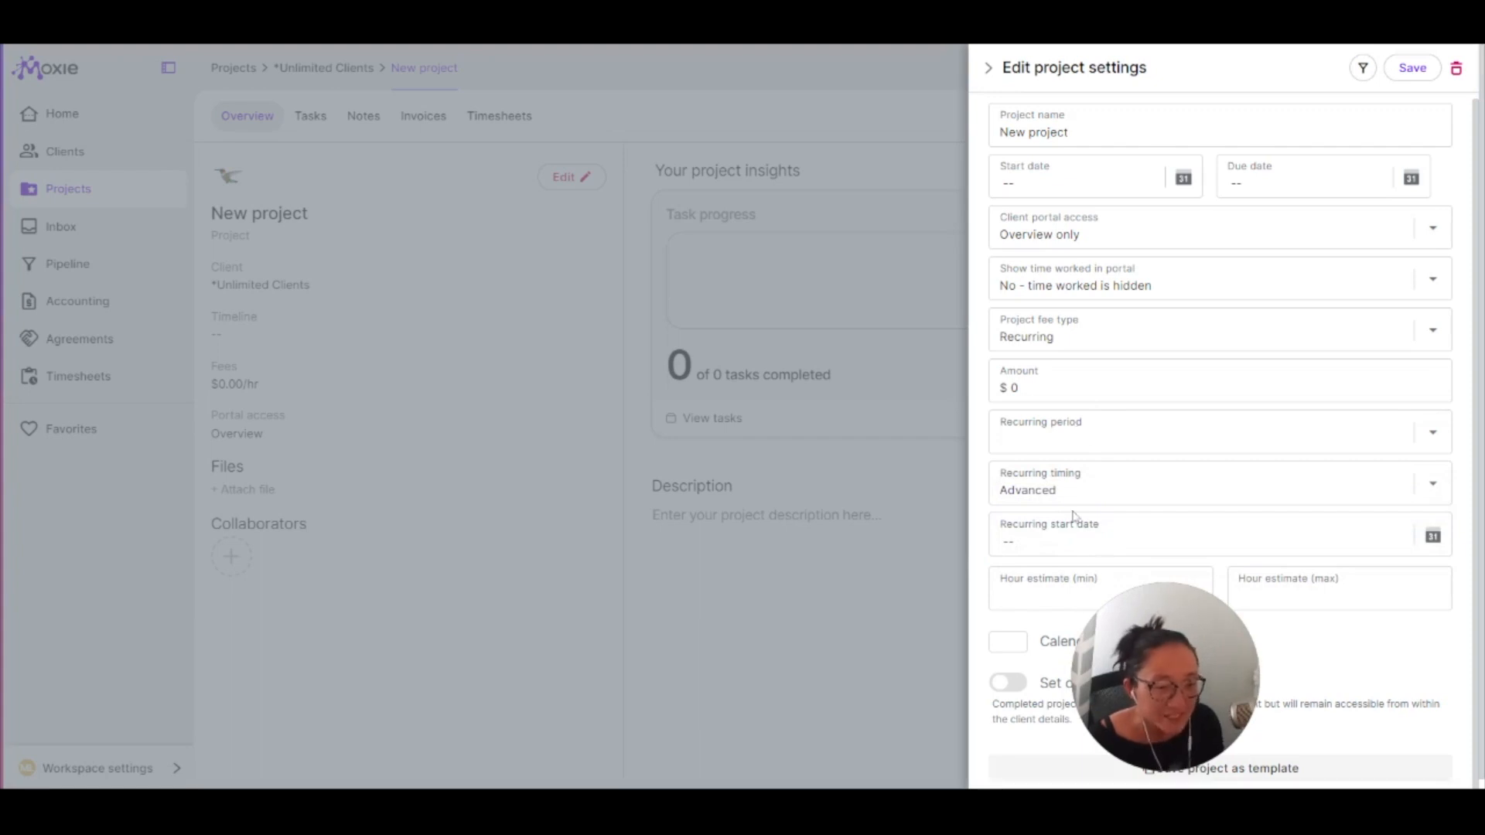
- Set the project's maximum hour estimate to 10 and the recurring overage hourly amount to $100
drag(1172, 666, 927, 676)
click(1290, 596)
text(10)
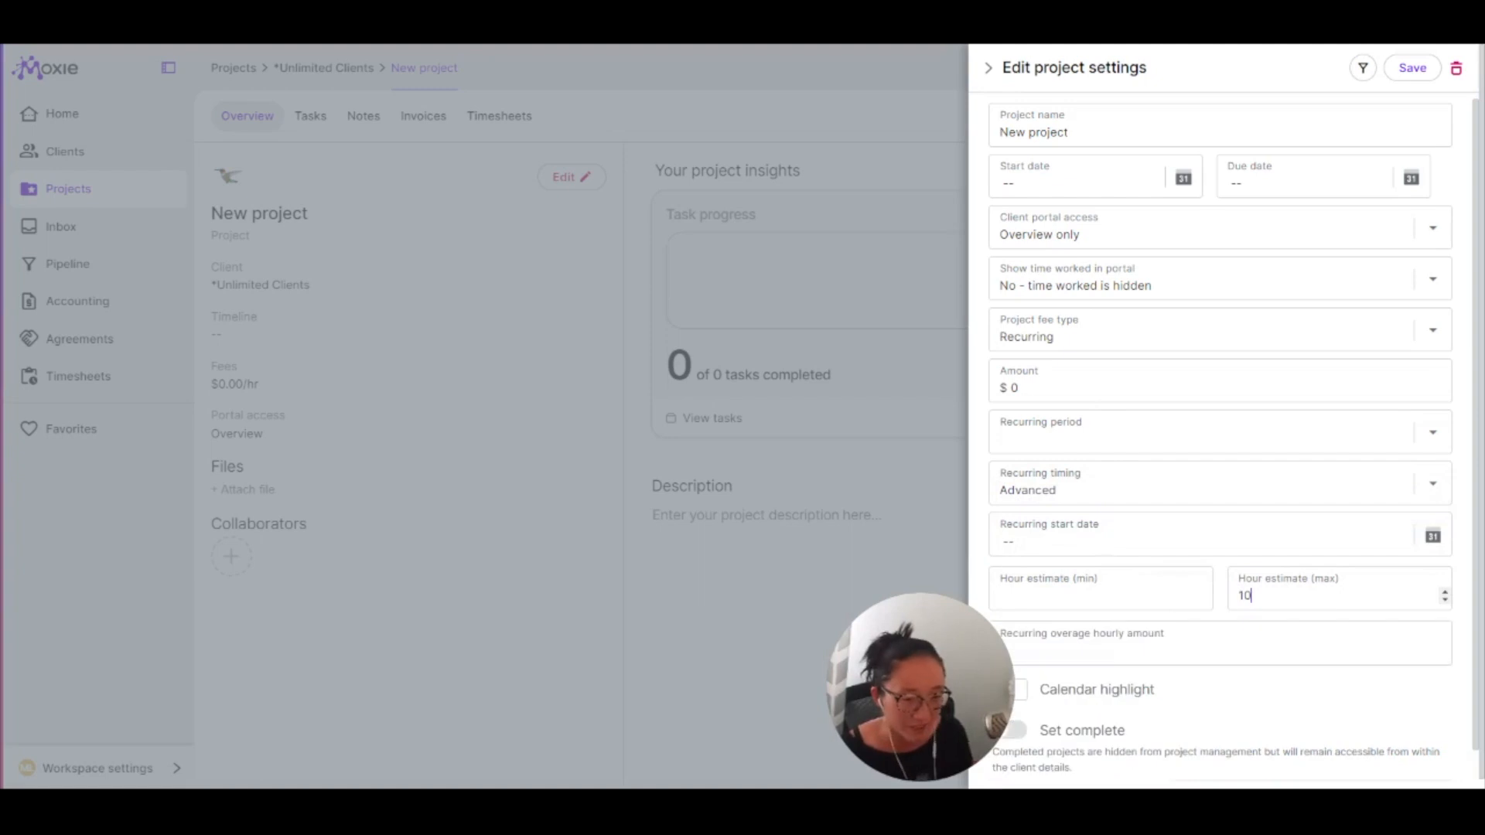
drag(923, 685, 856, 684)
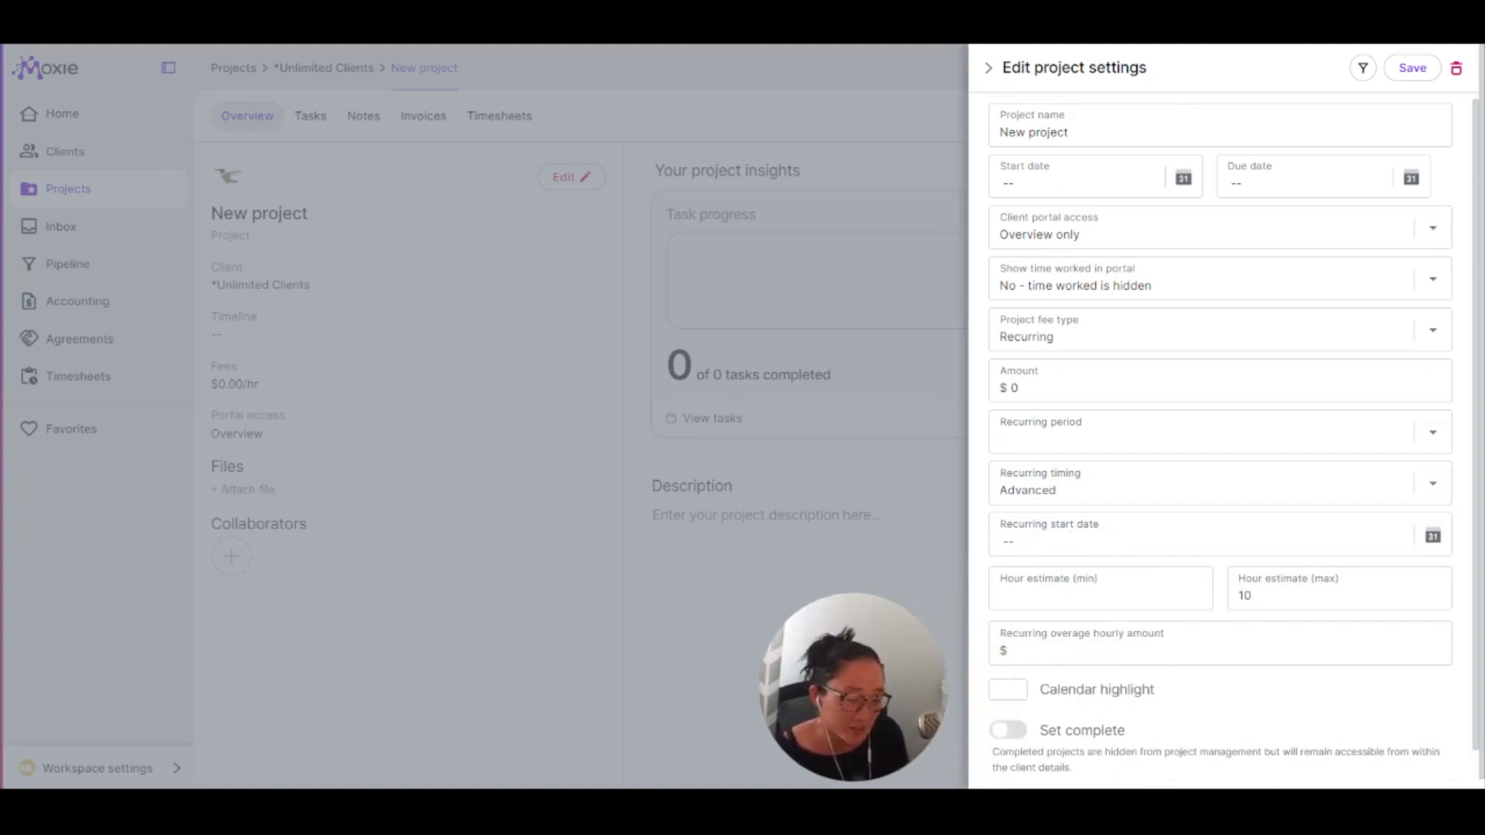
click(1083, 651)
text(100)
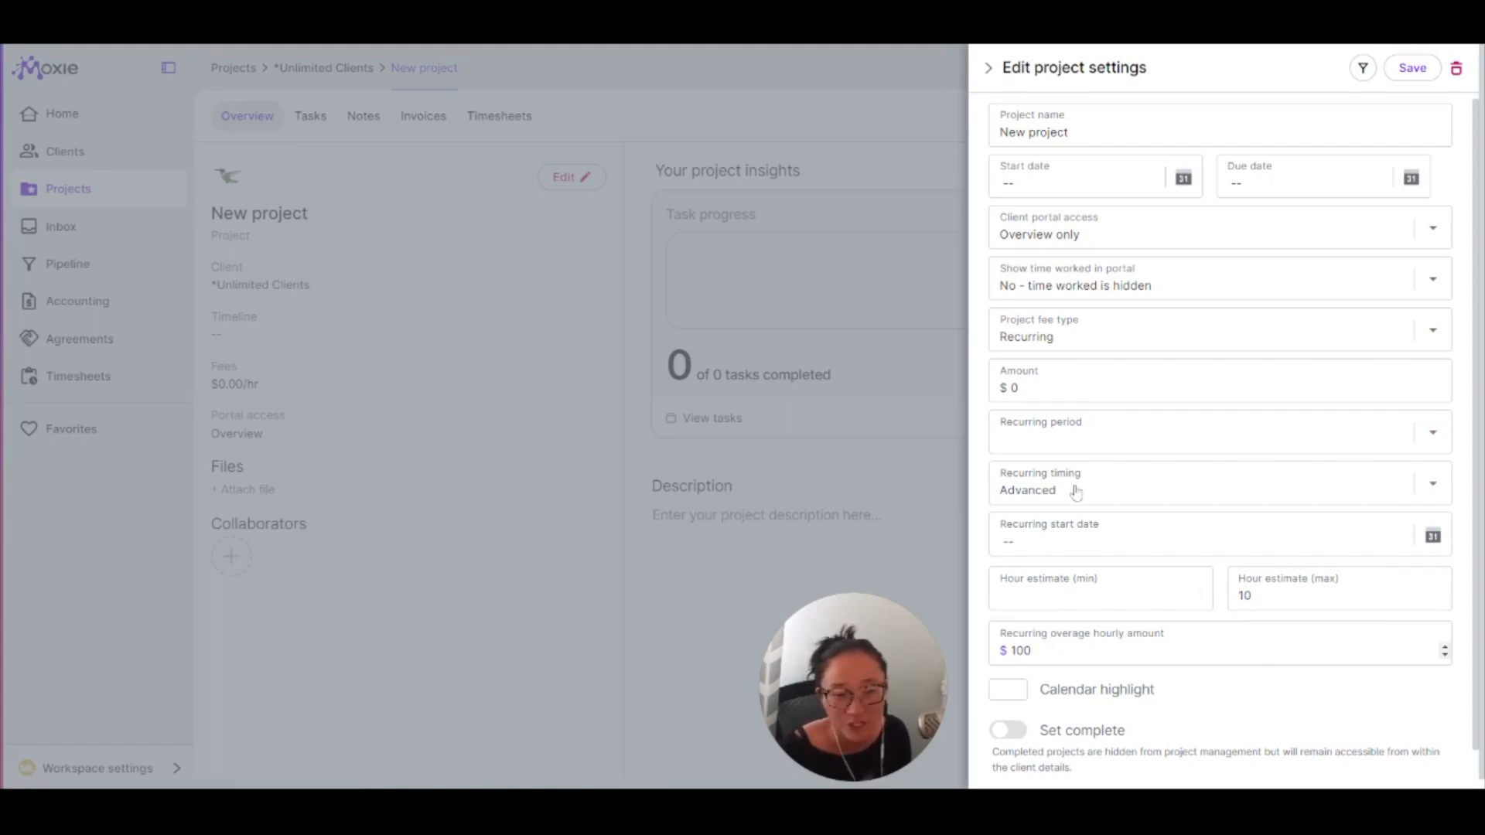
- Set the project fee type to Per Item, rename the project as "Web project" and save the settings
click(1061, 337)
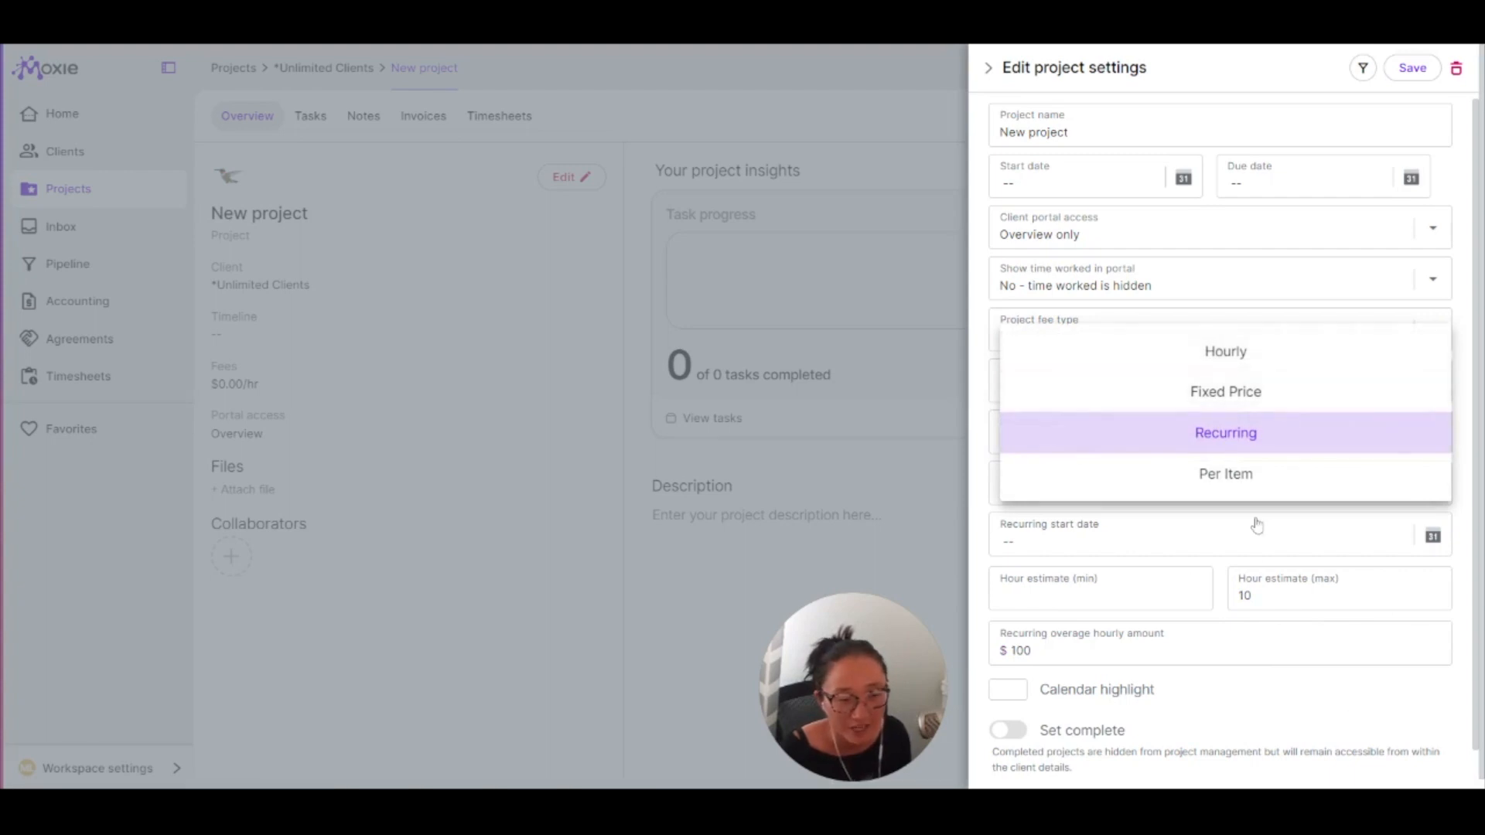
click(1261, 483)
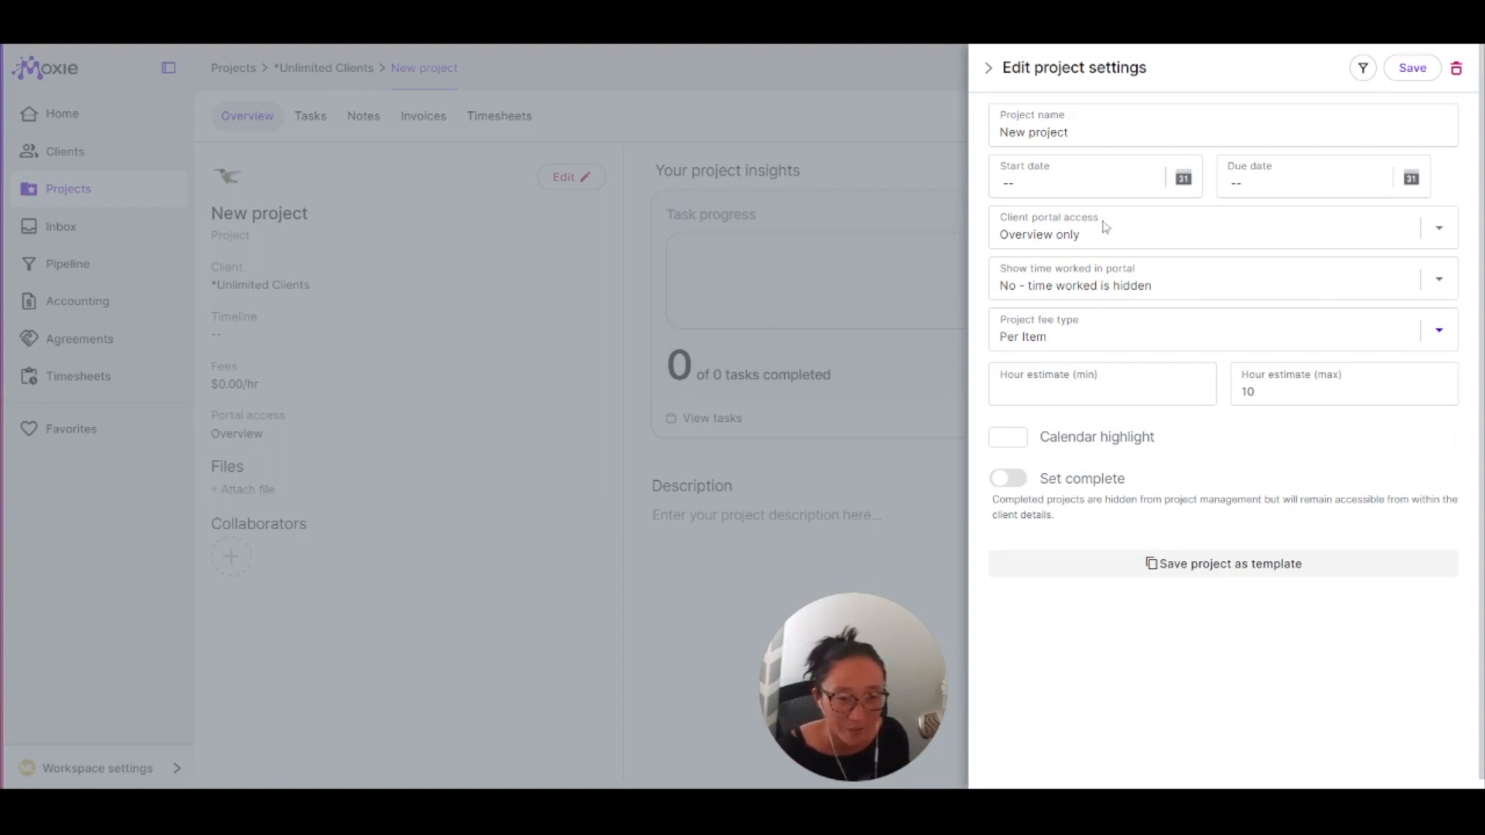
drag(1074, 132, 998, 133)
text(Web)
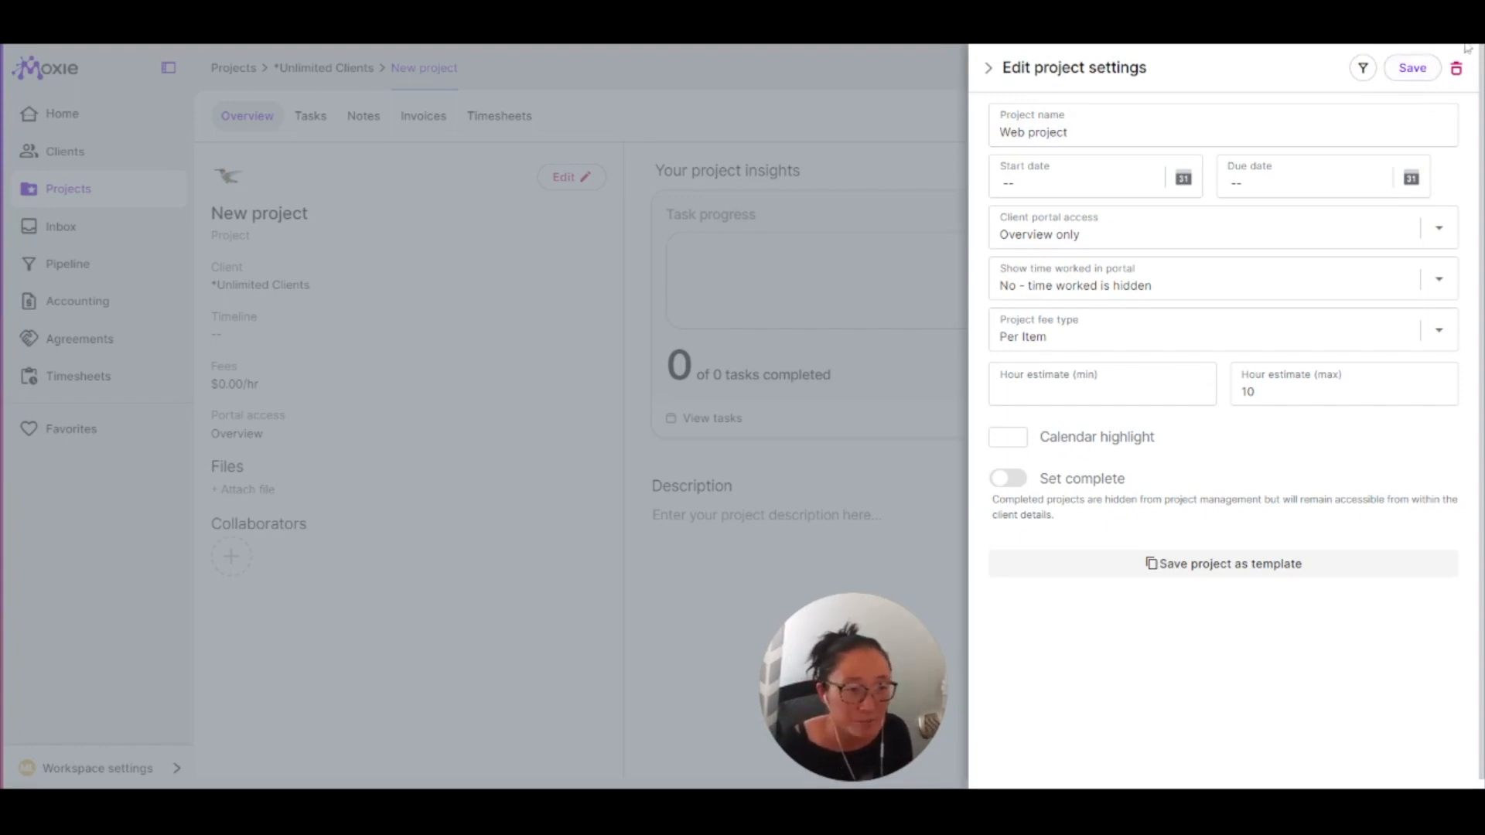
click(1413, 67)
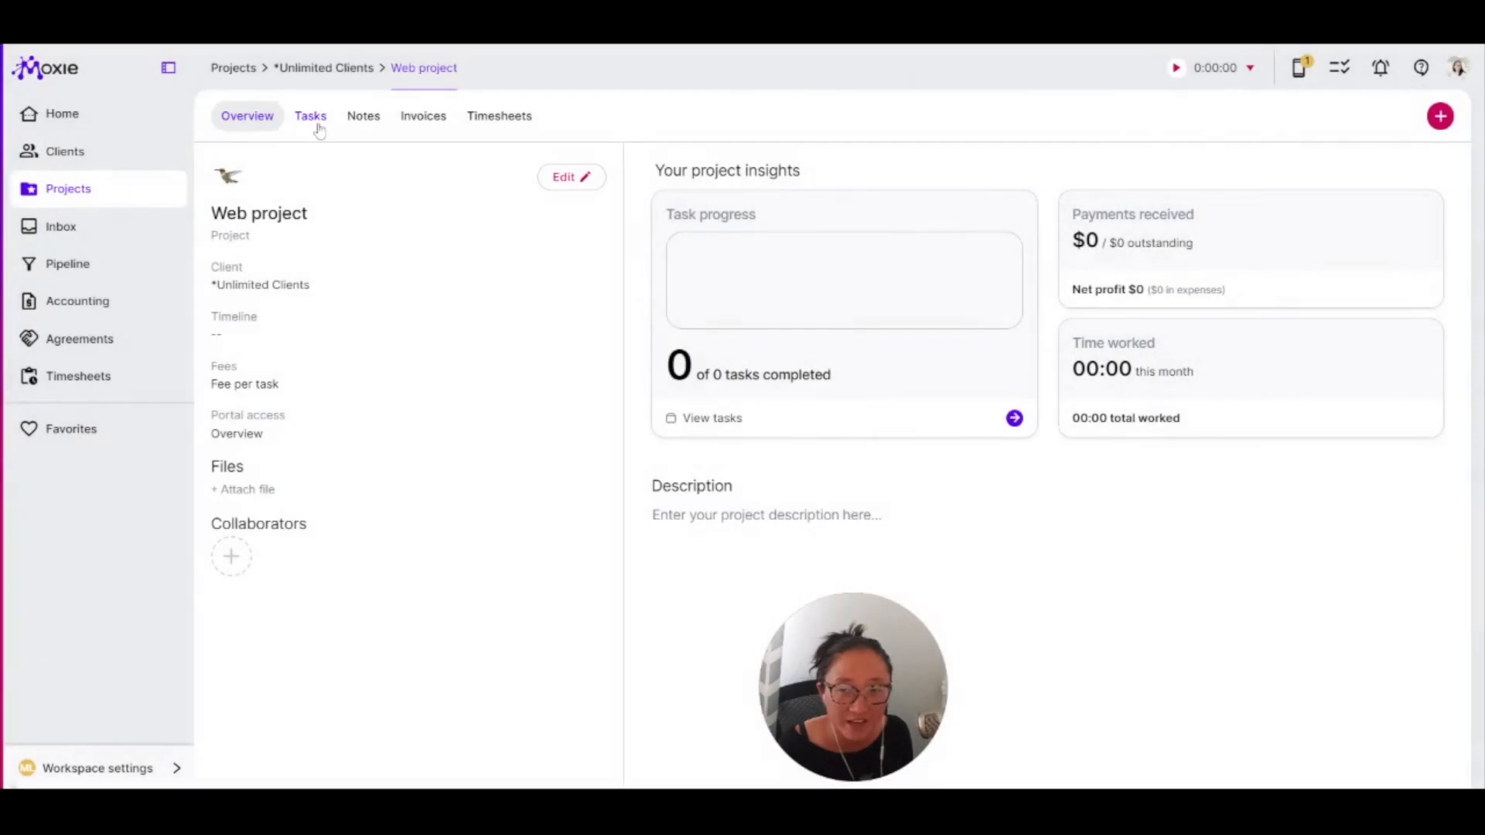
- Add a task named "Blog" to the Web project
click(311, 118)
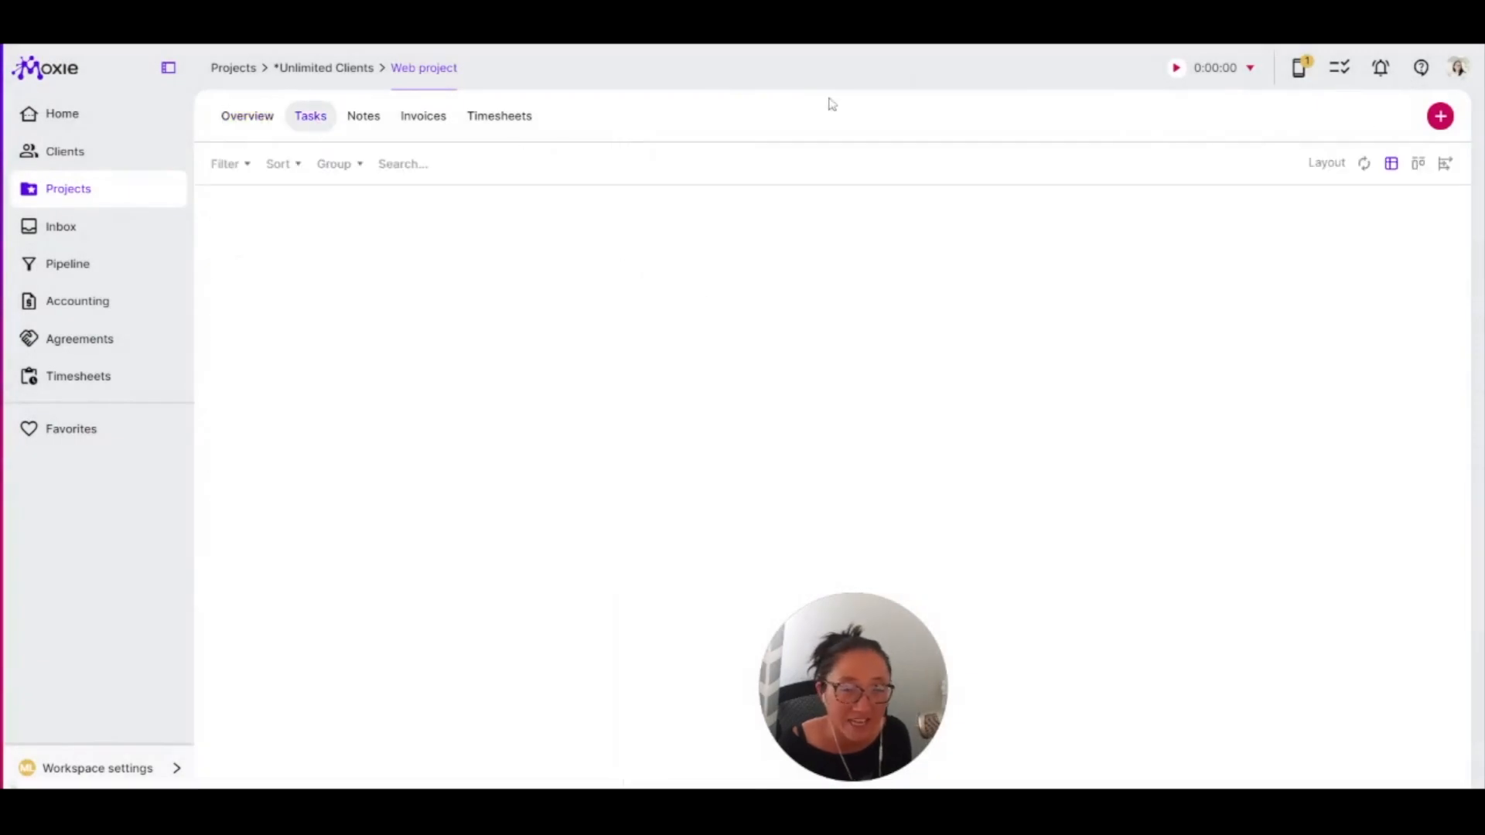
click(1441, 120)
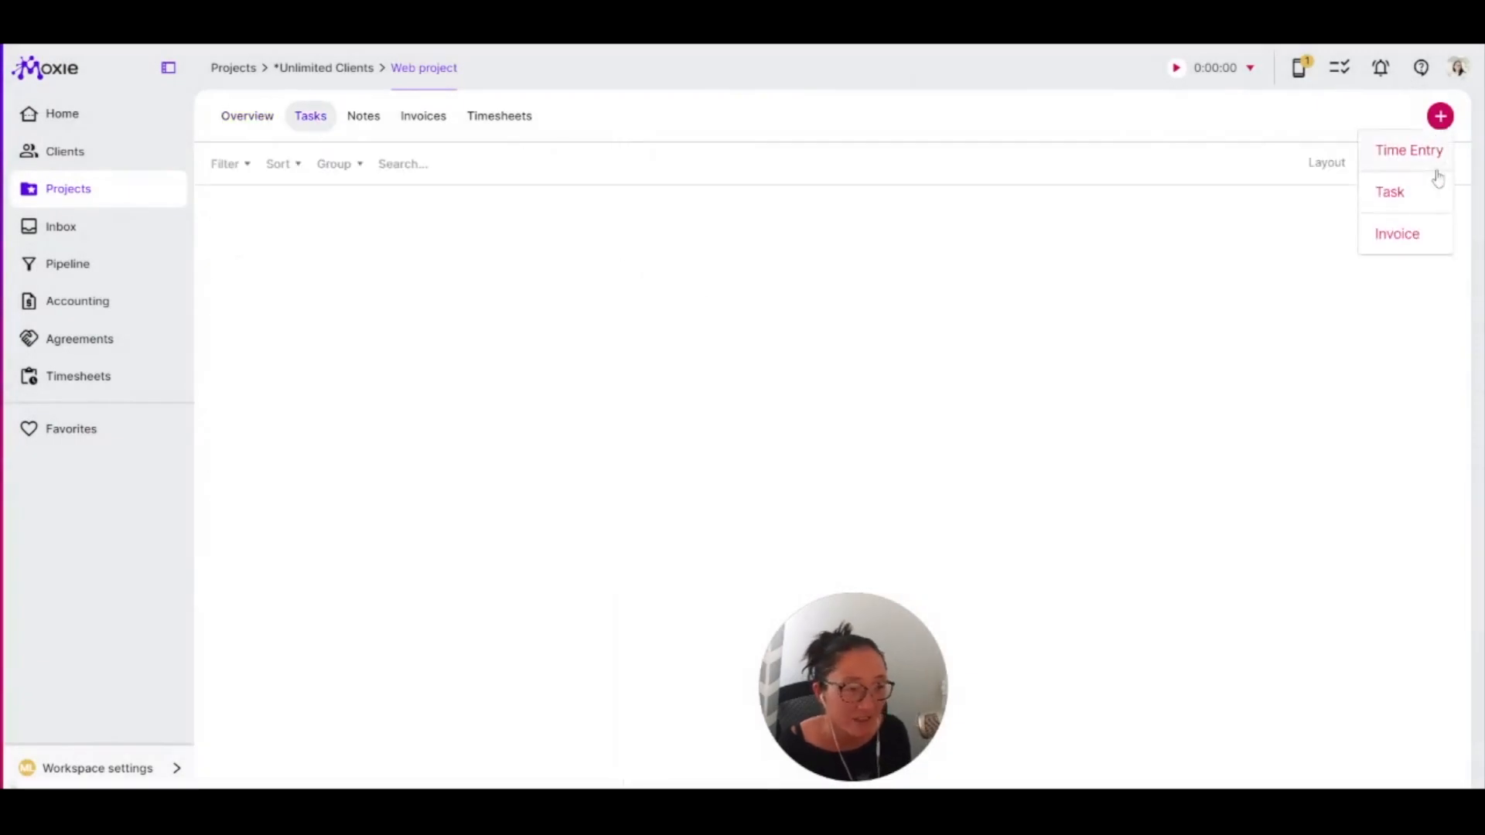
click(1428, 191)
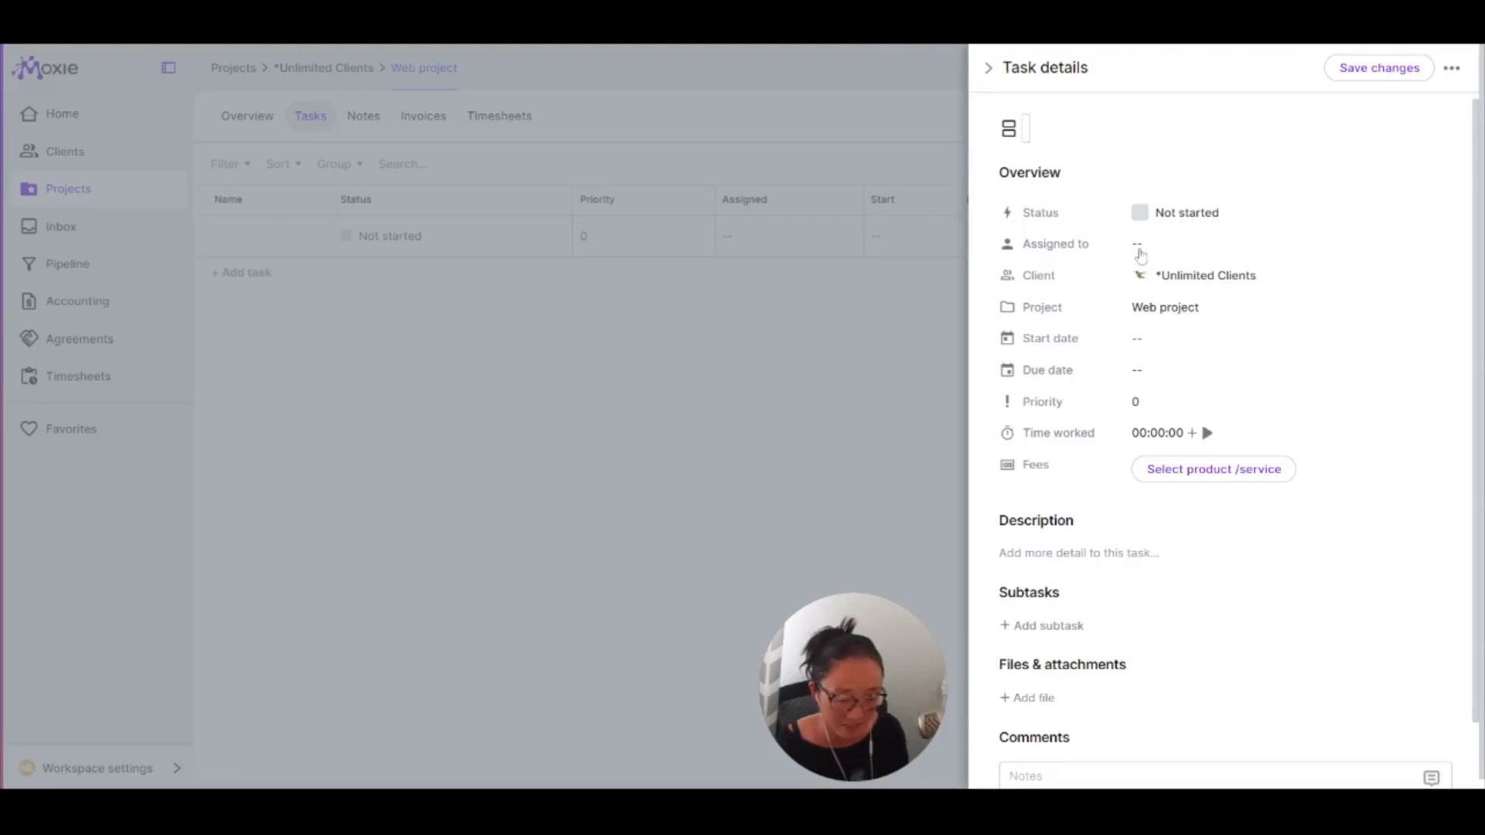
text(Blog)
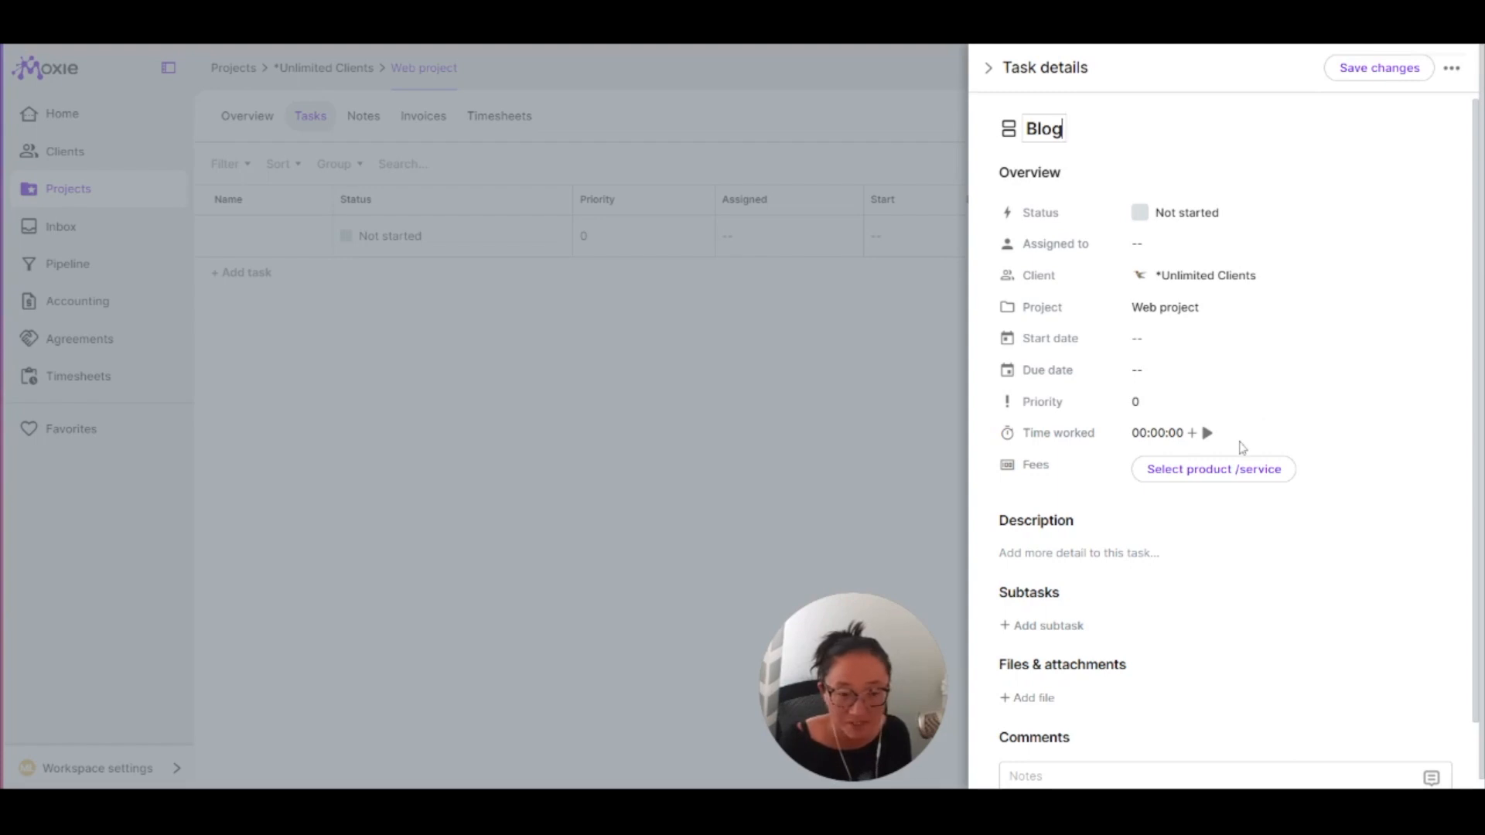
- Assign the Blog product as the Blog task's fee with a quantity of 799
click(1284, 475)
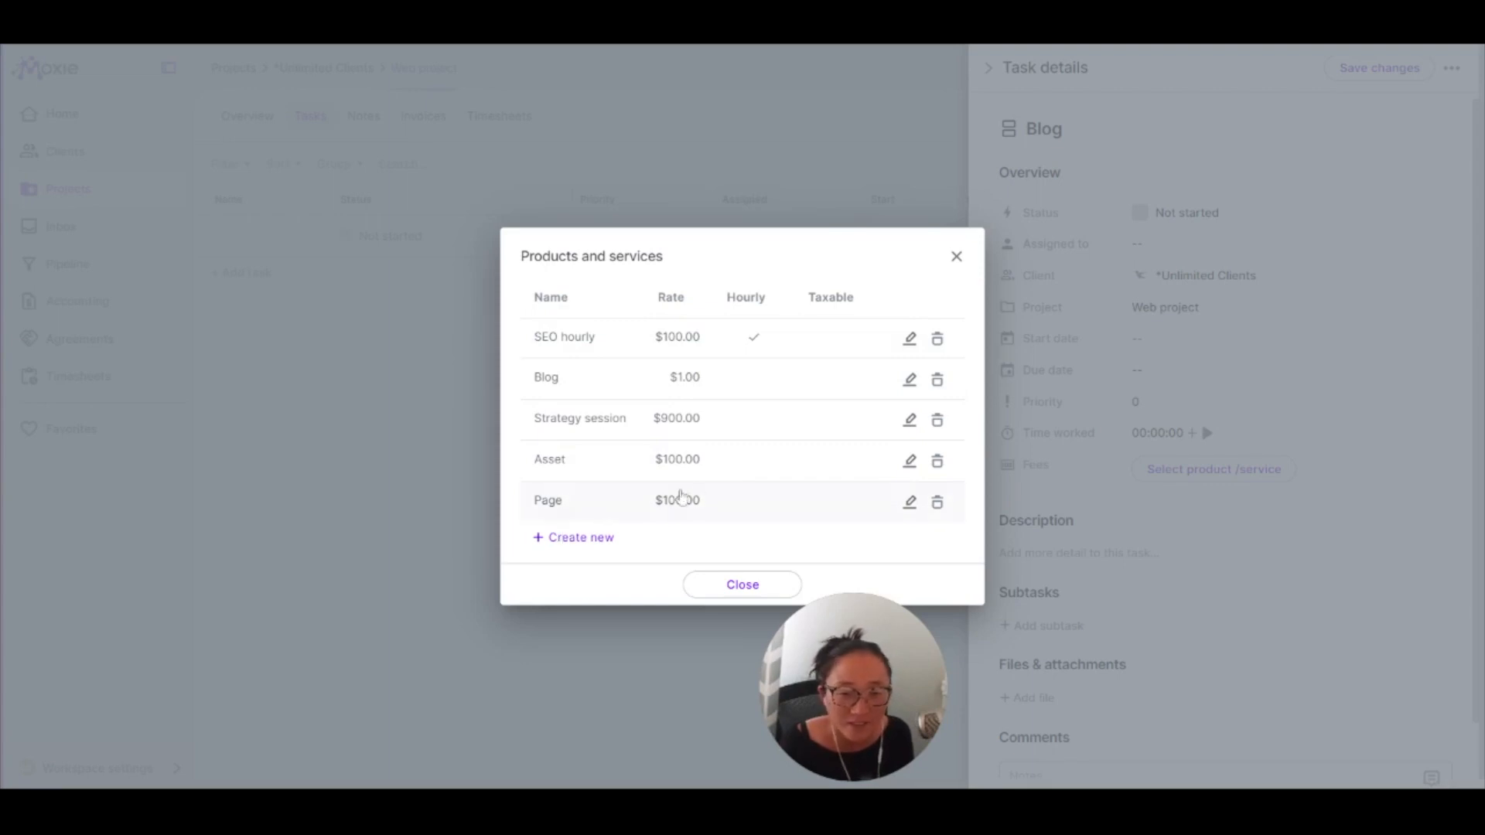
click(586, 541)
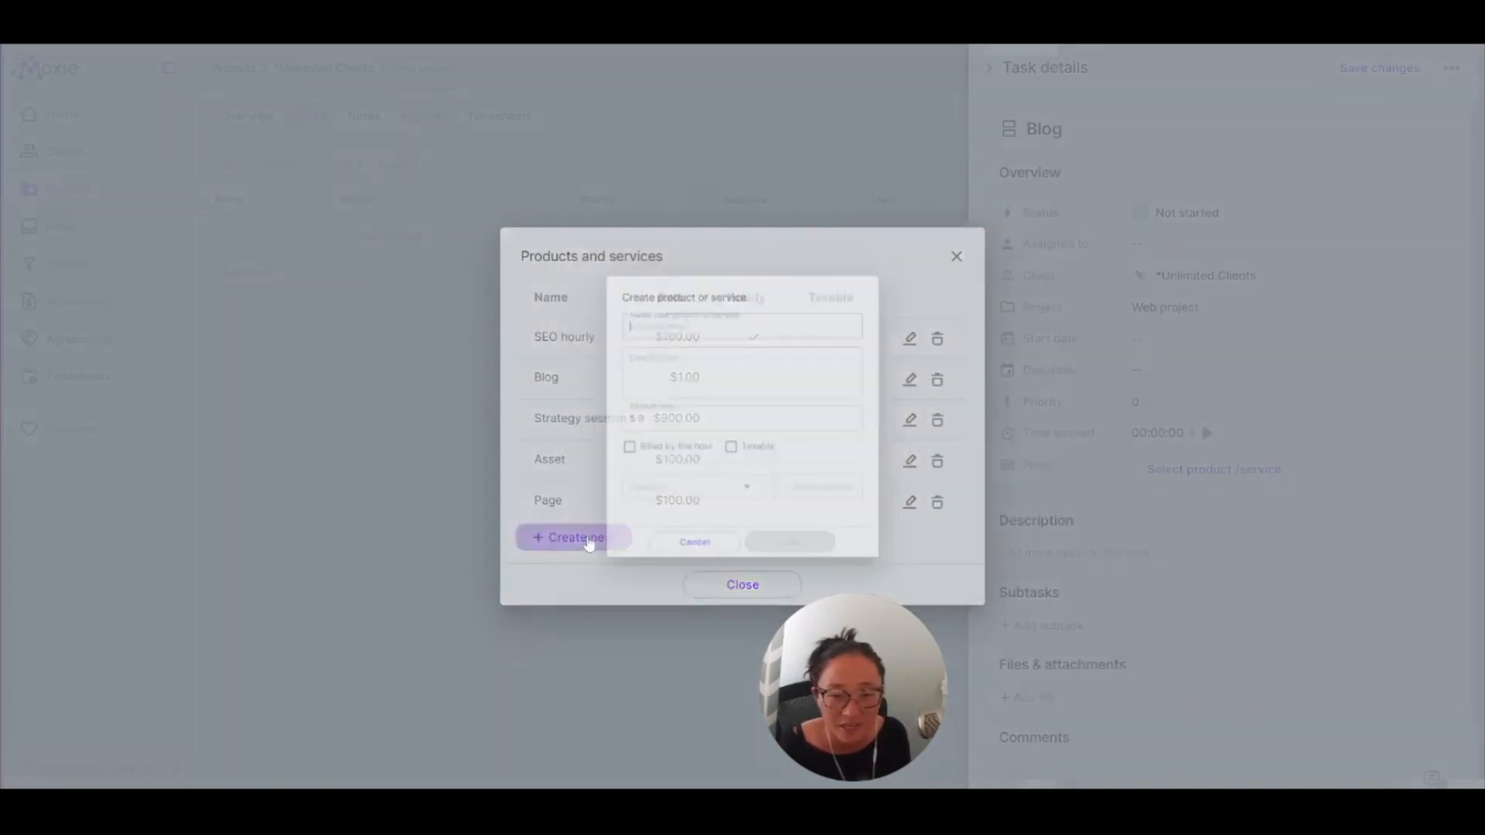
click(893, 260)
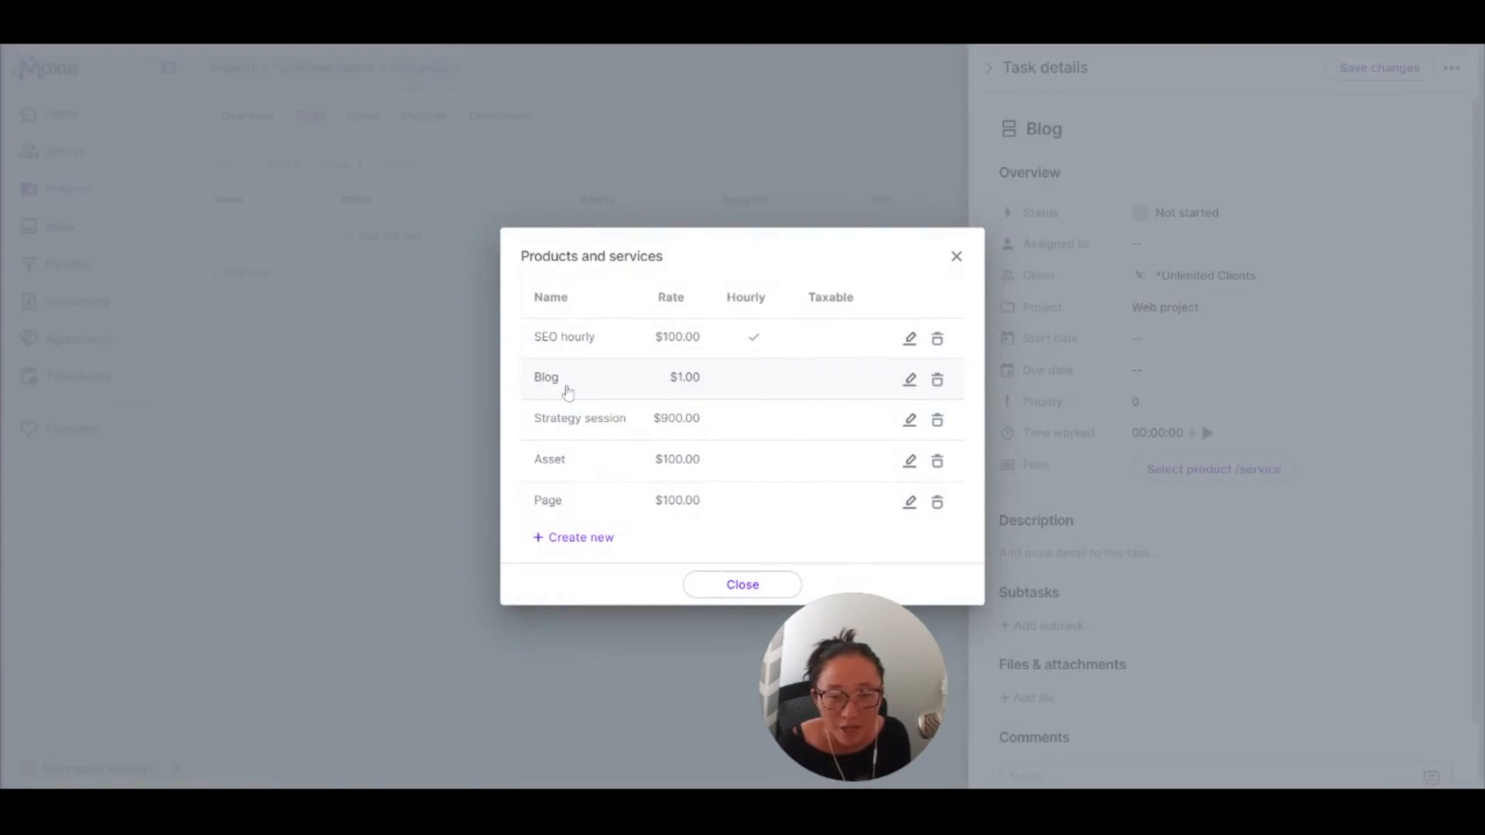
click(565, 386)
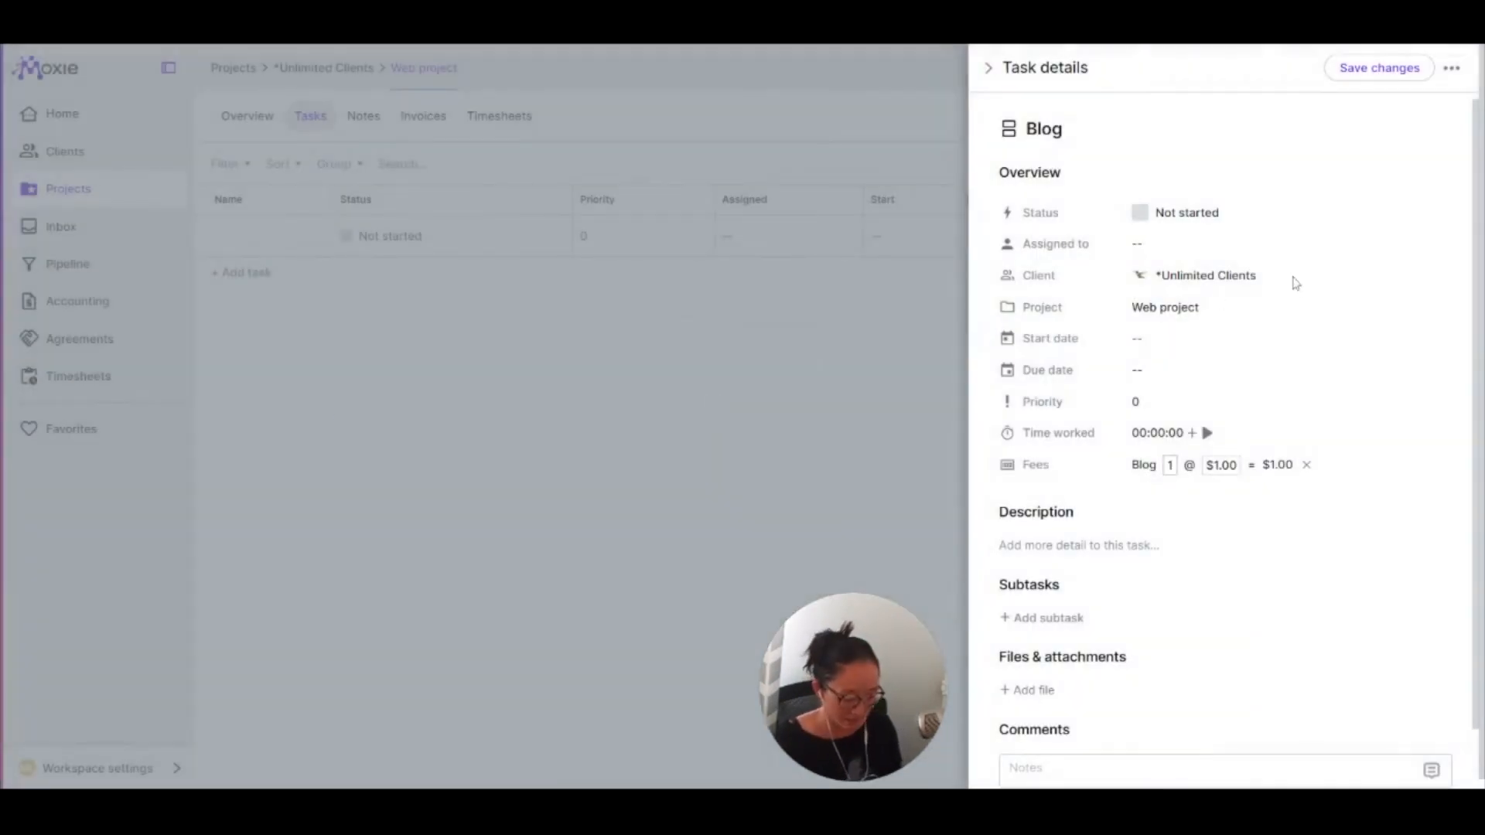
text(799)
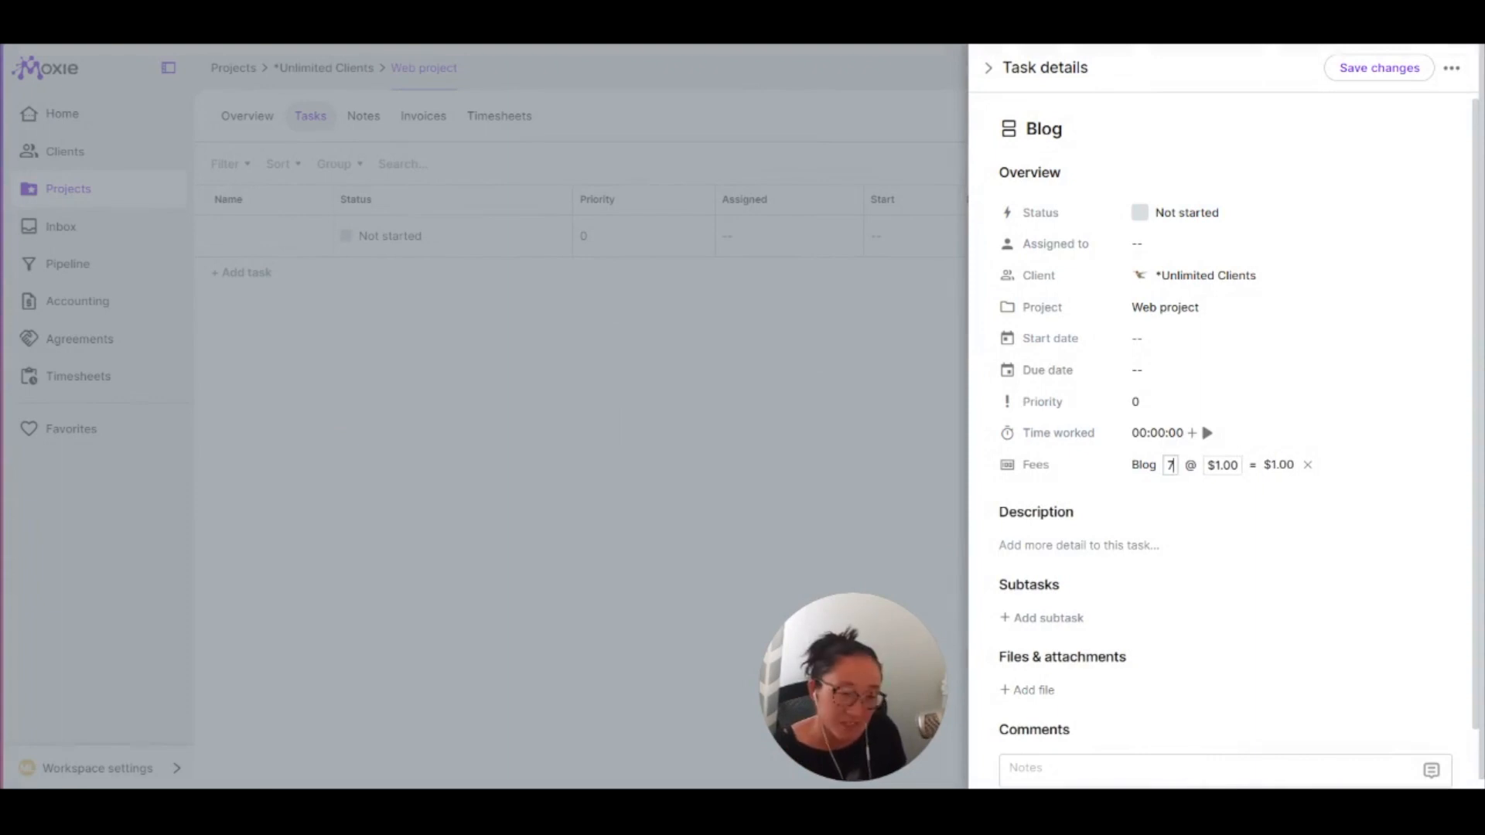
click(1263, 574)
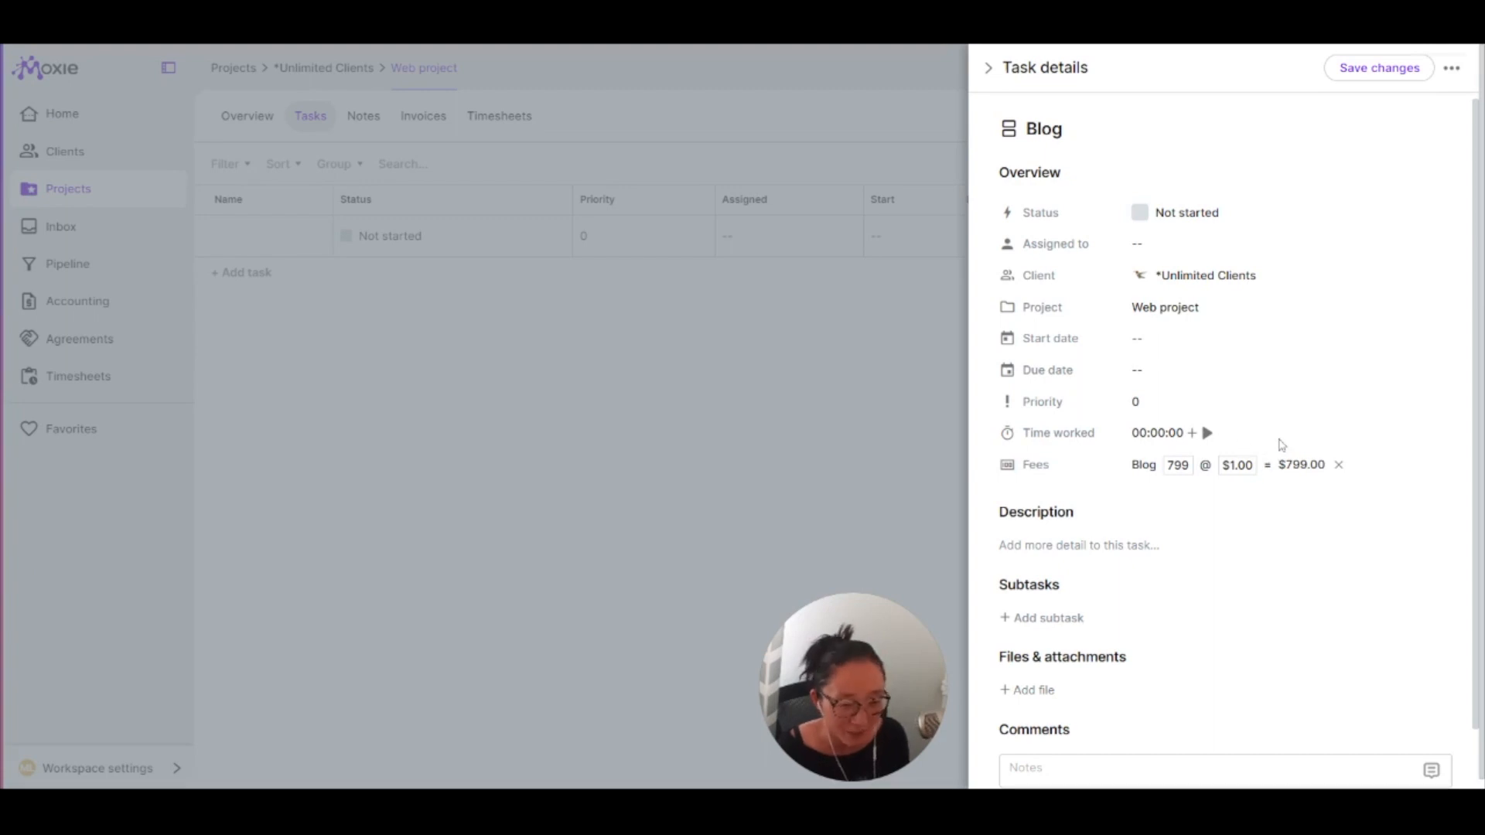
scroll(1214, 663, down, 1)
scroll(1222, 615, up, 1)
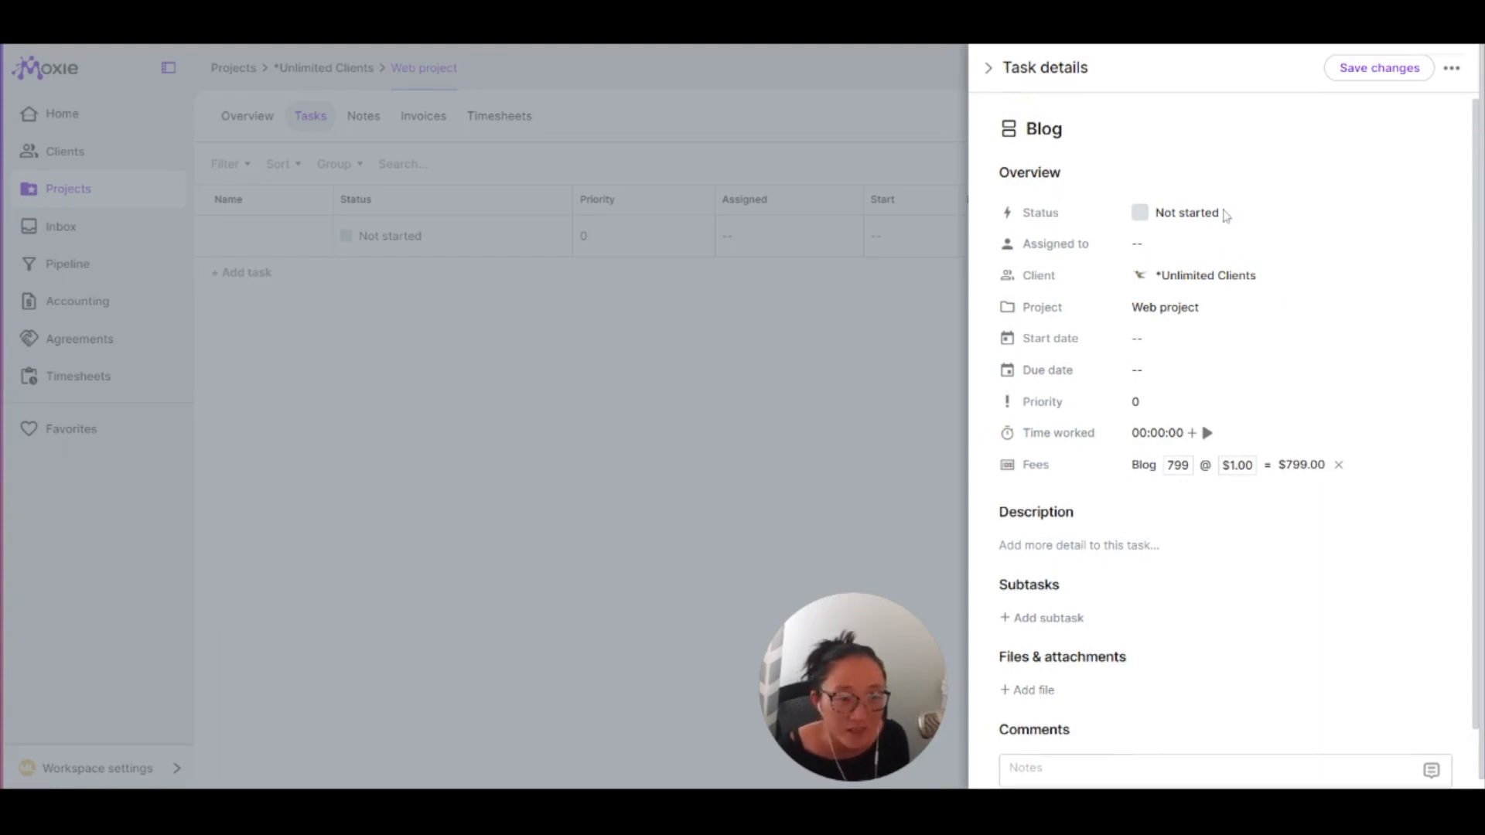
- Set the Blog task's status to Complete and return it to Not started
click(1191, 213)
click(1177, 342)
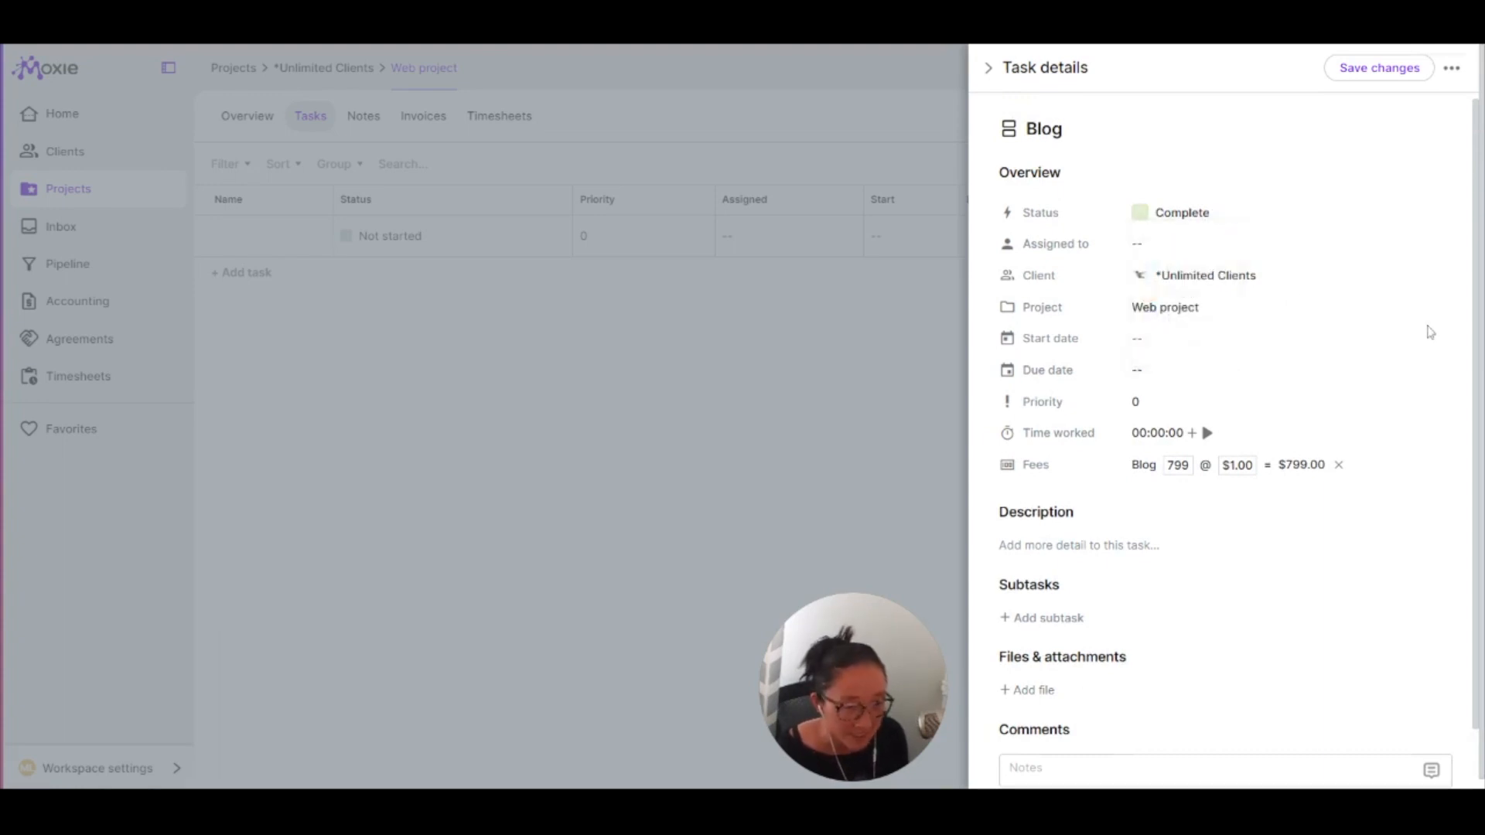
click(1140, 213)
click(1196, 244)
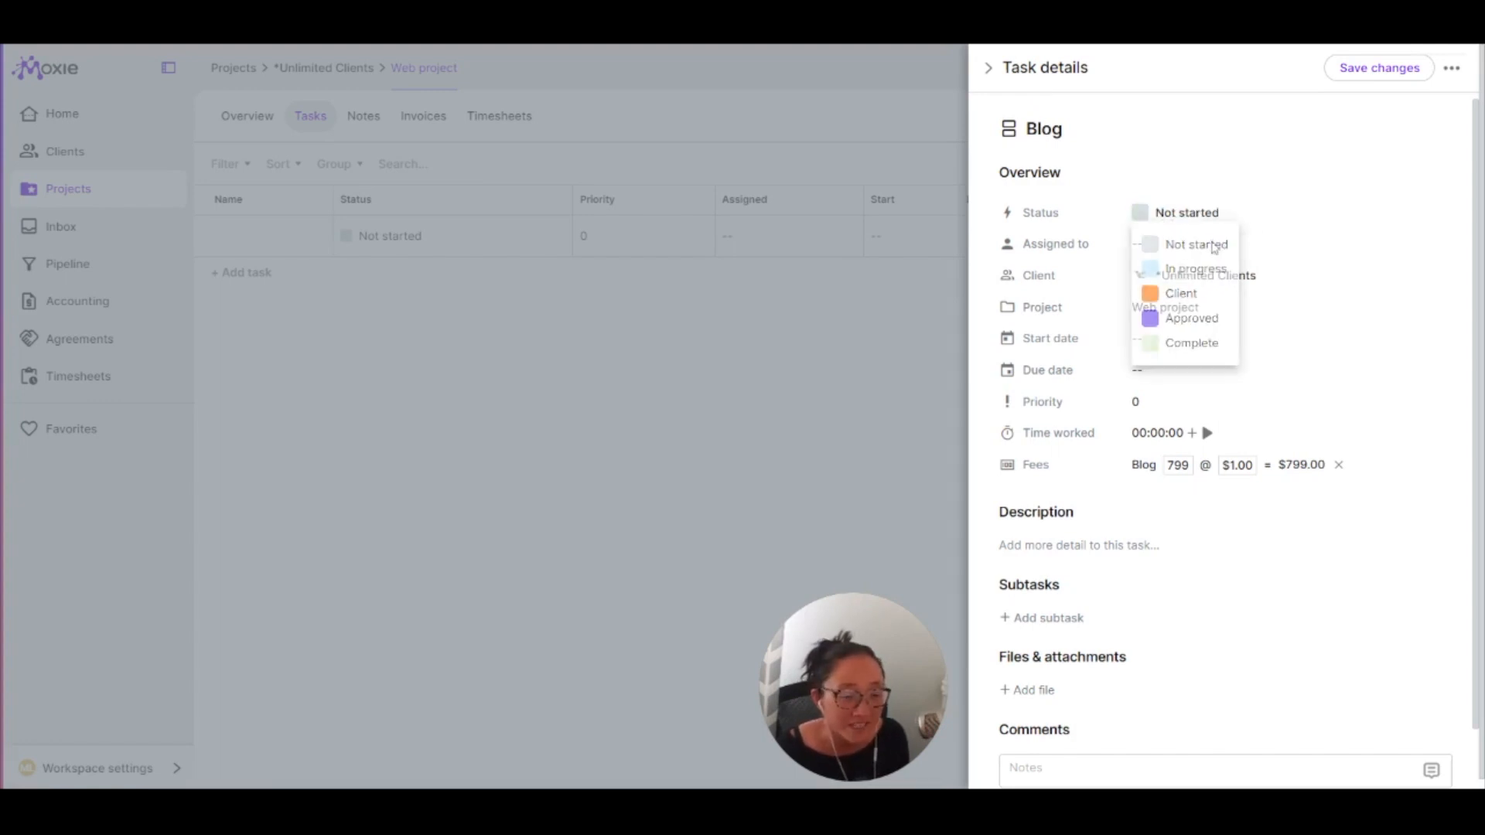
- Set the Blog task's status to Complete and save the task
click(1196, 219)
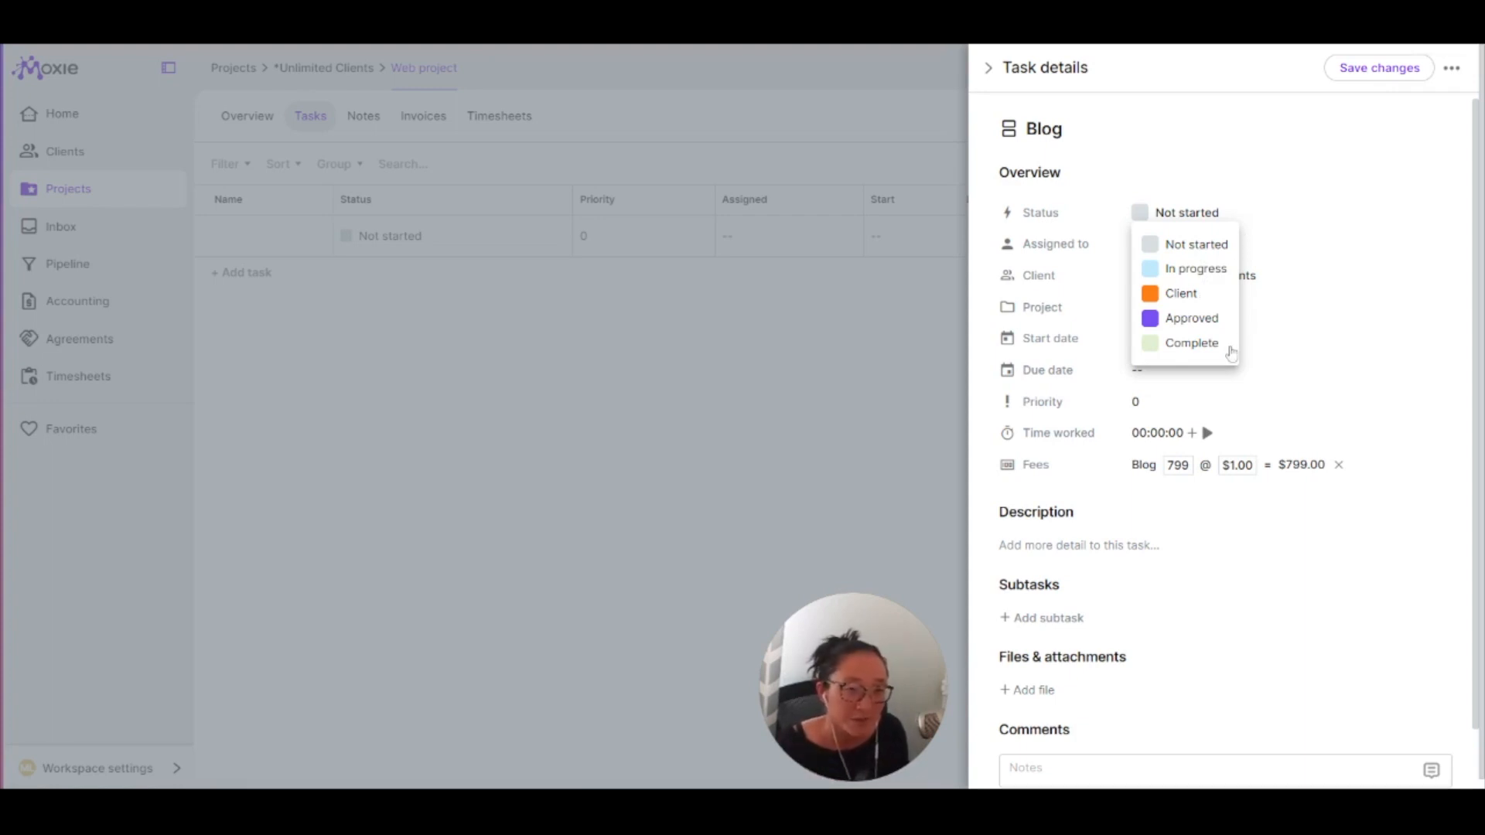
click(1191, 342)
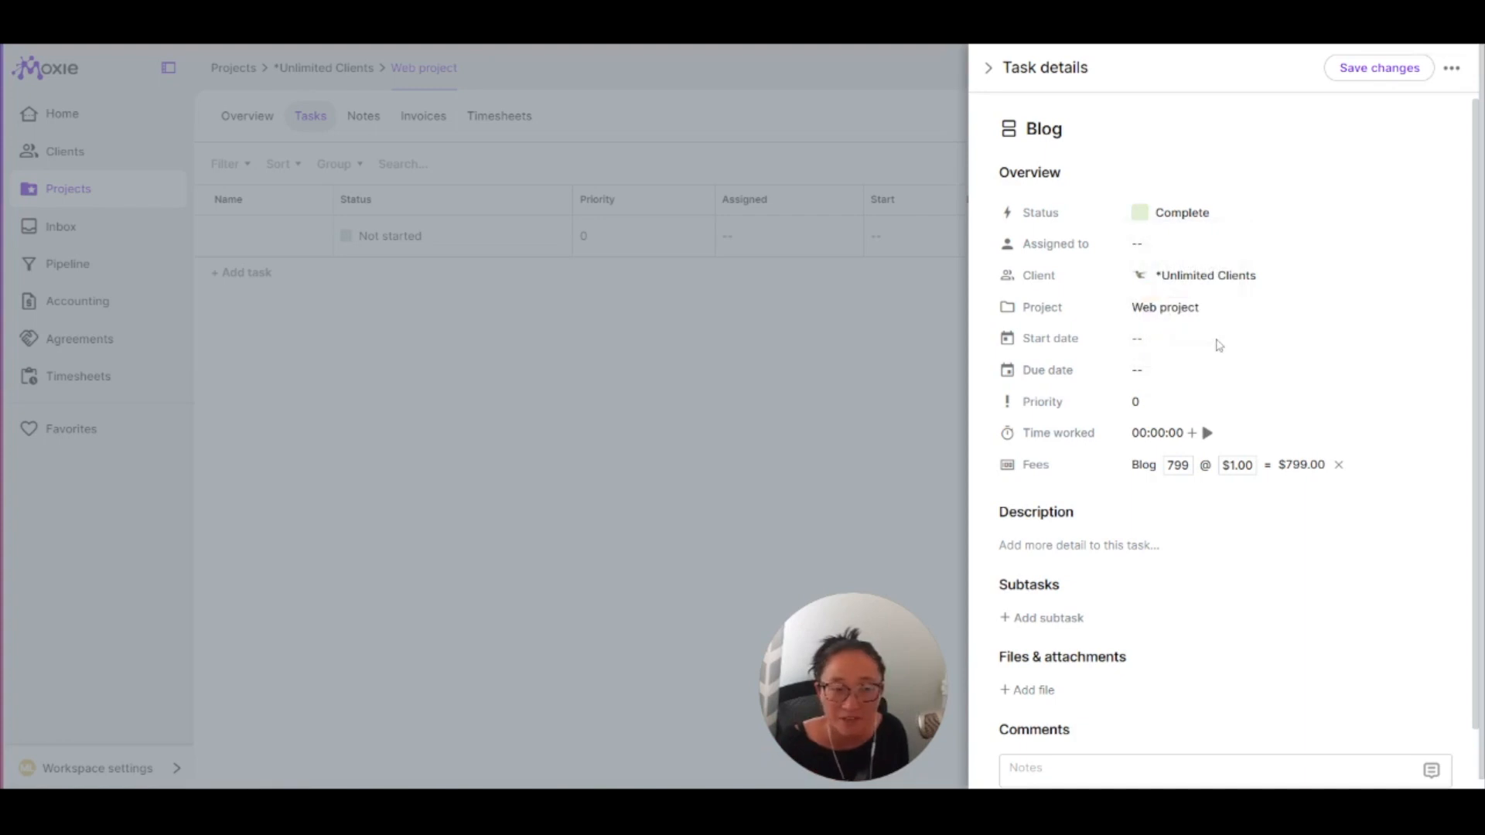
click(1332, 71)
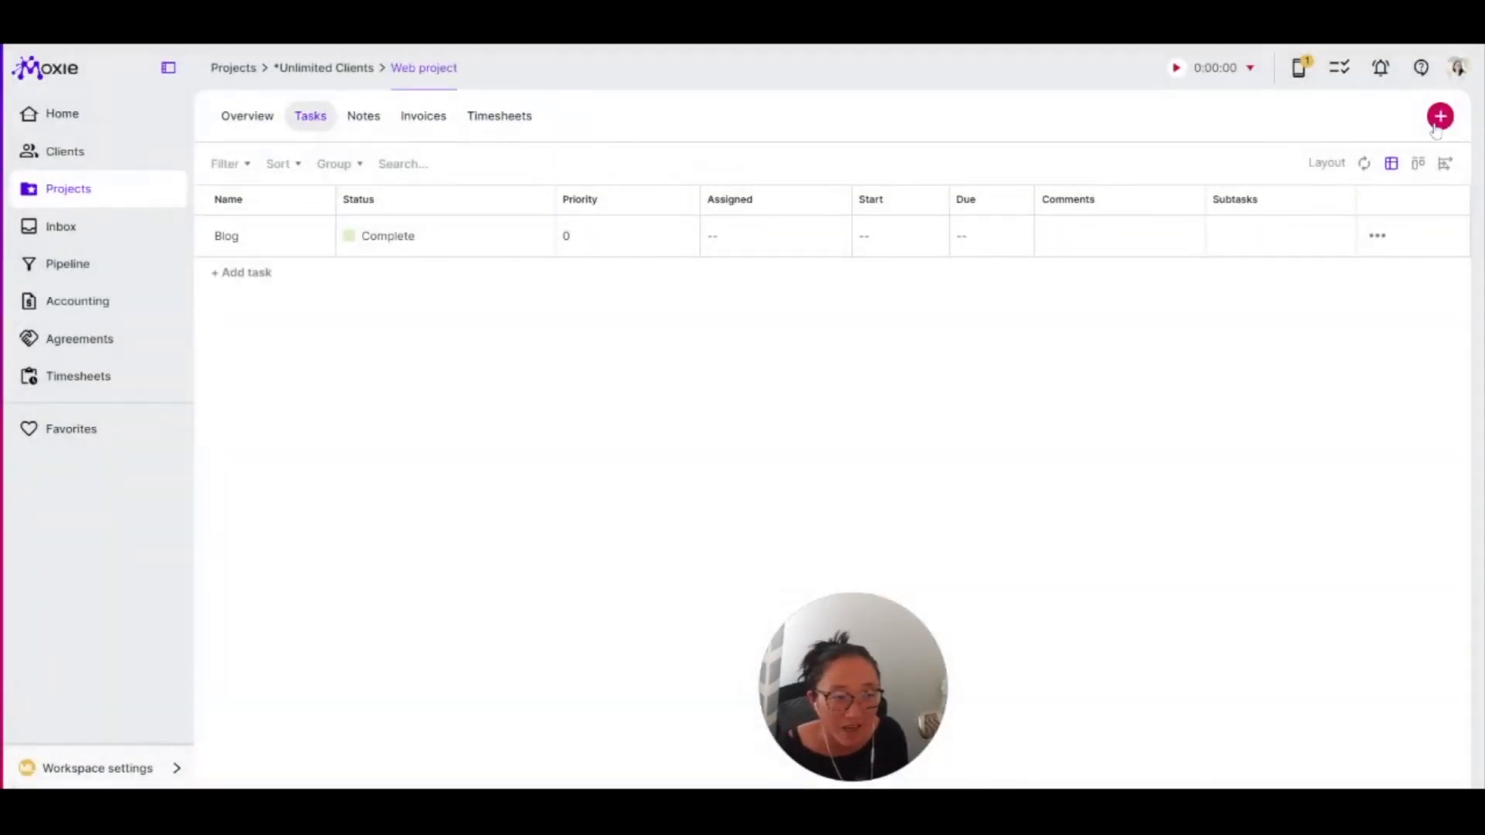
- Add a new task named "ONe time set up" to the Web project
click(1440, 116)
click(1420, 193)
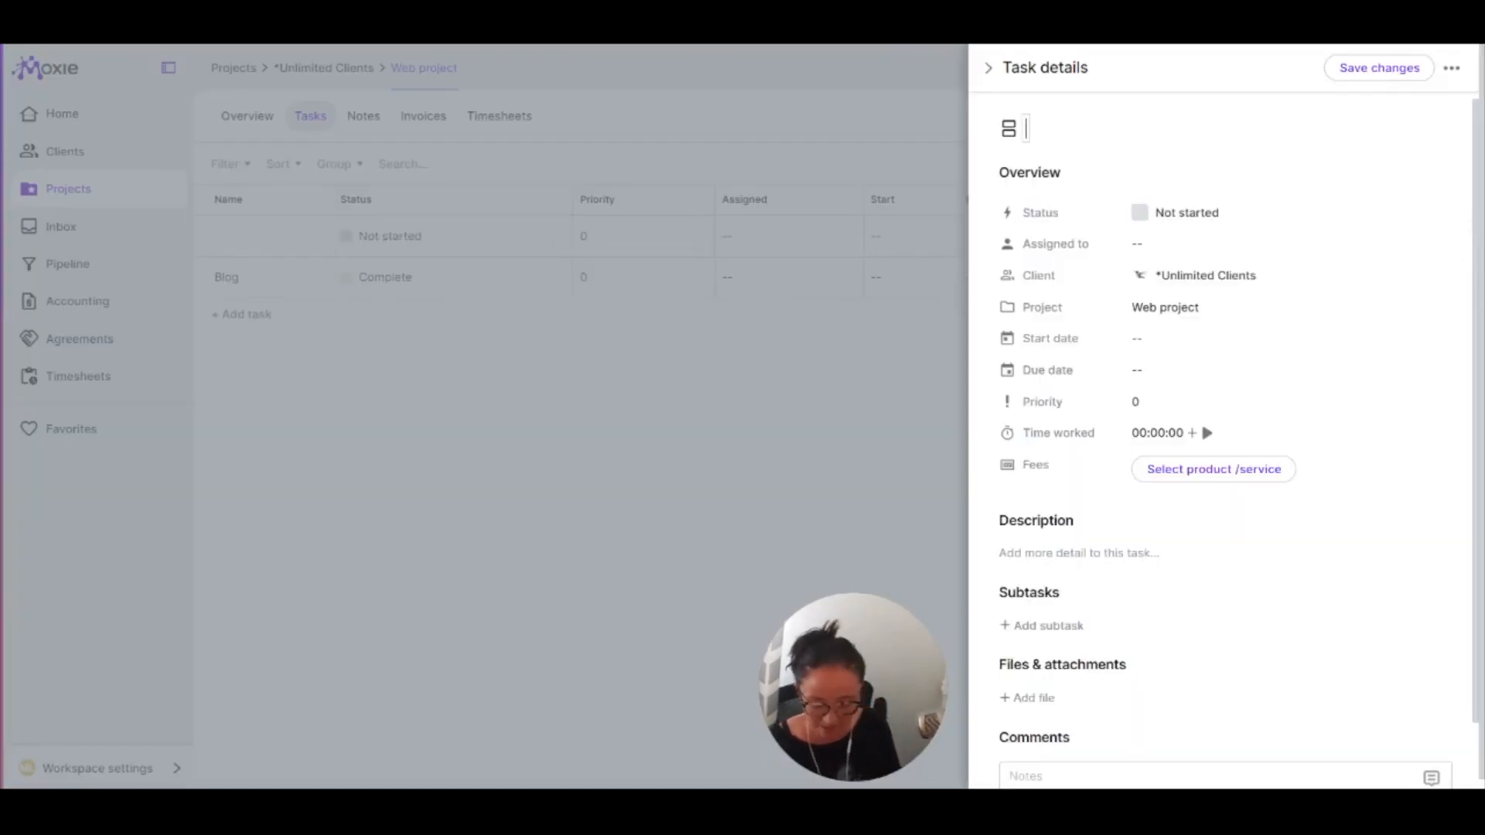
text(ONe time set up)
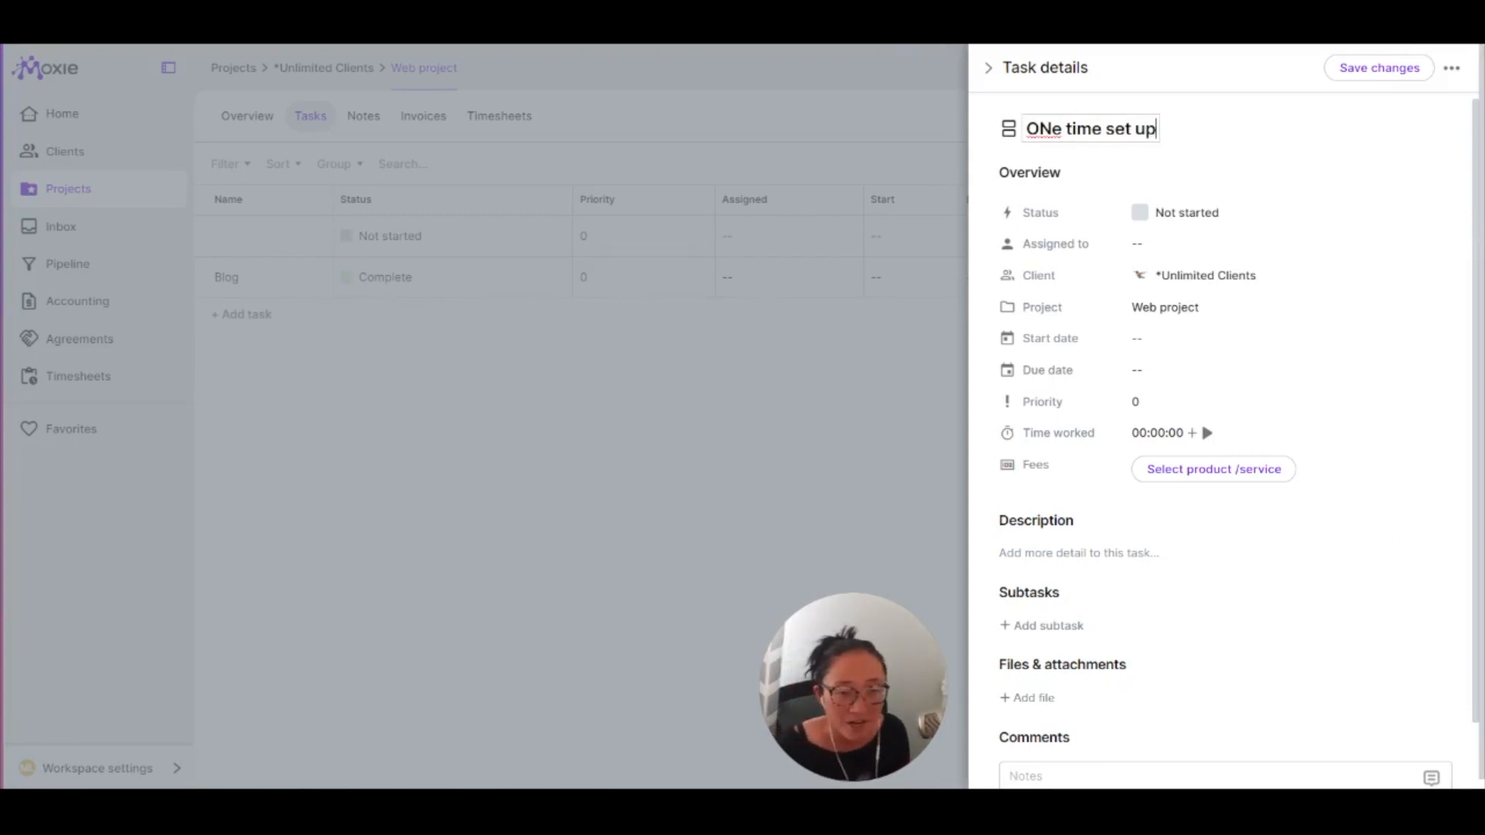
- Create a product named "Set up fee" with a default rate of $500 as the fee for the "ONe time set up" task
click(1184, 475)
click(576, 538)
text(Set up fee)
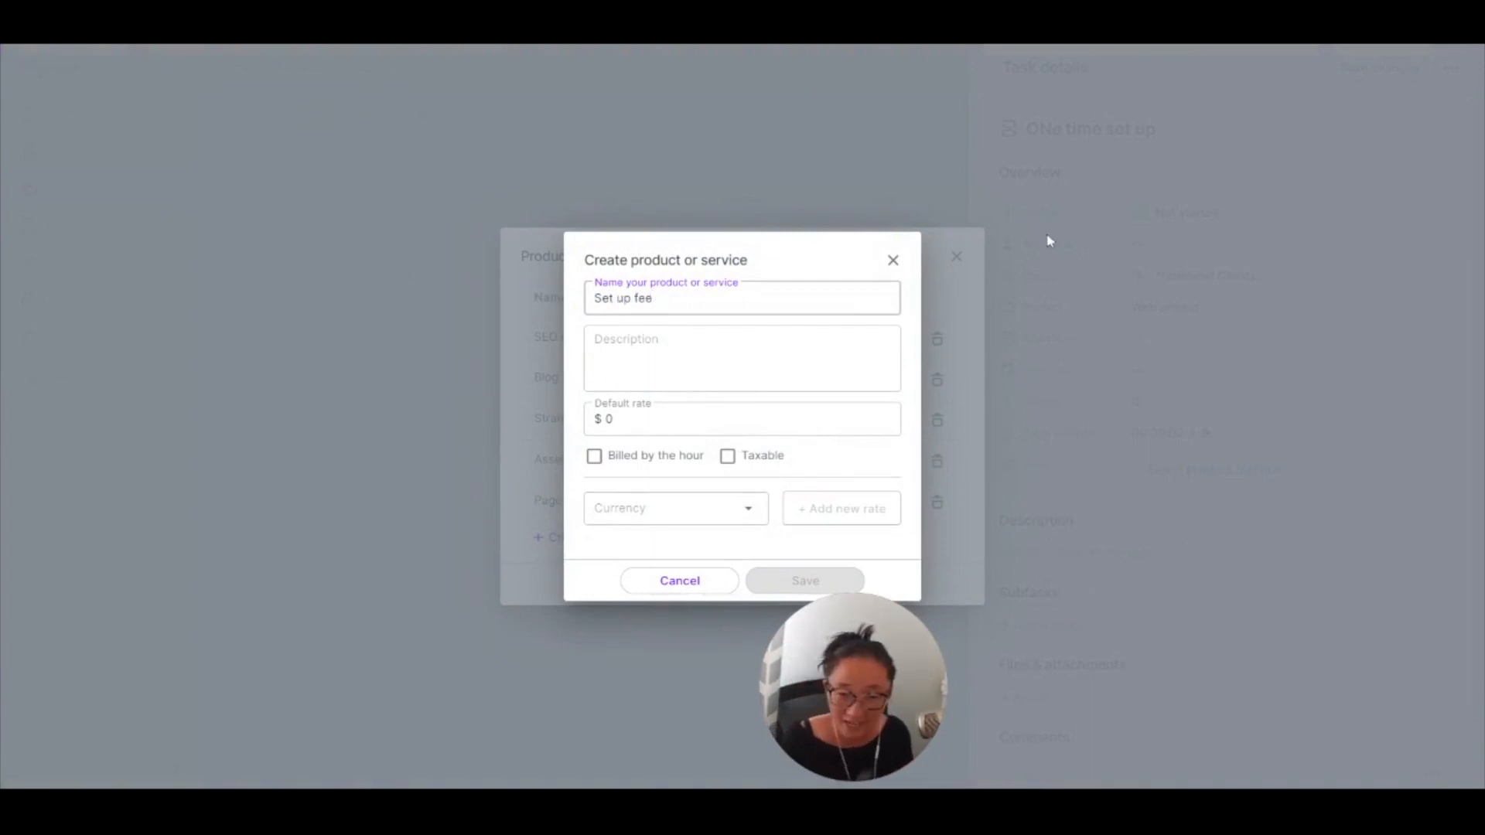
click(603, 419)
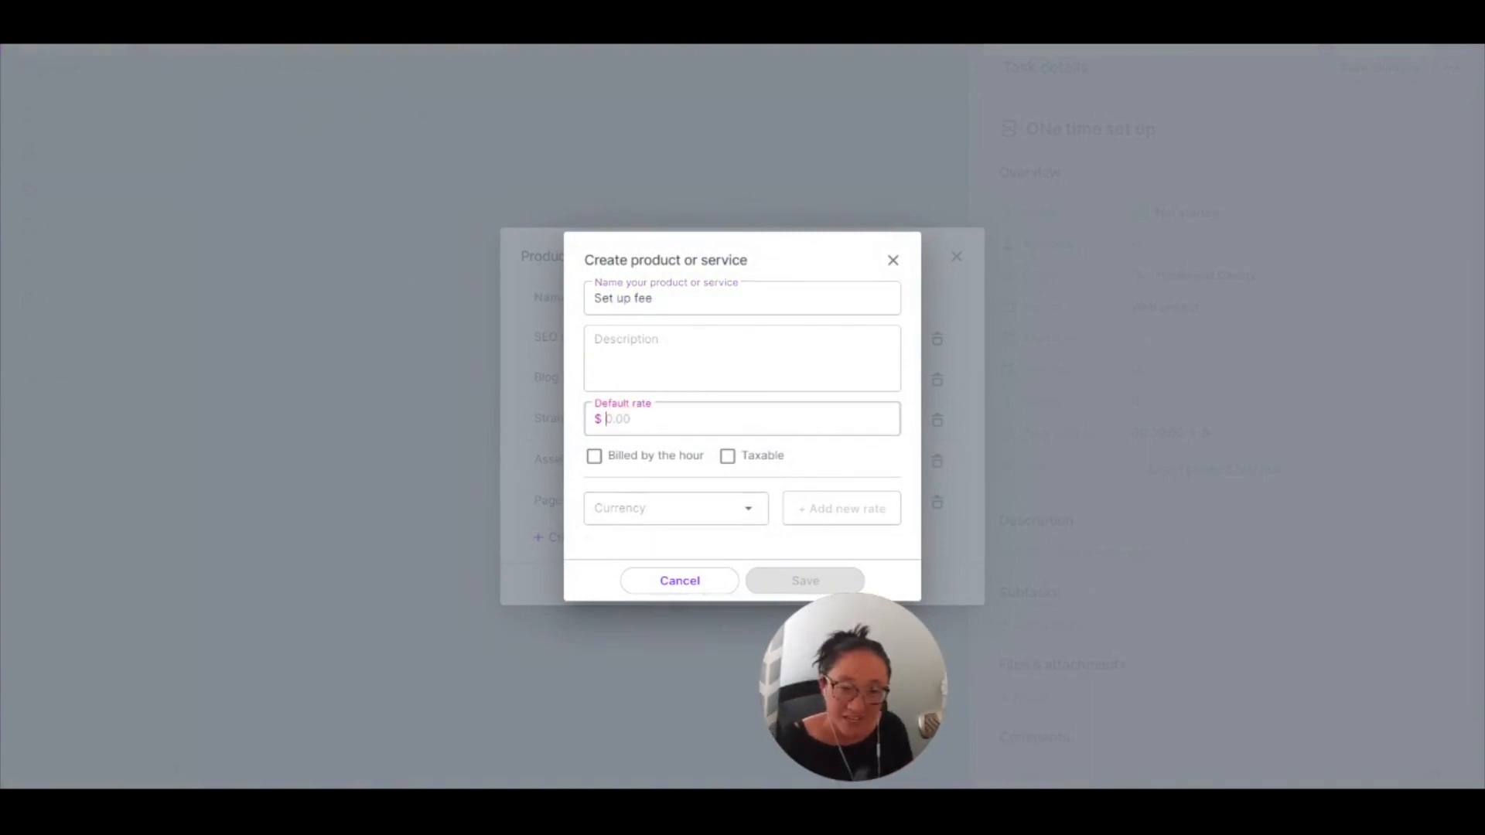
text(500)
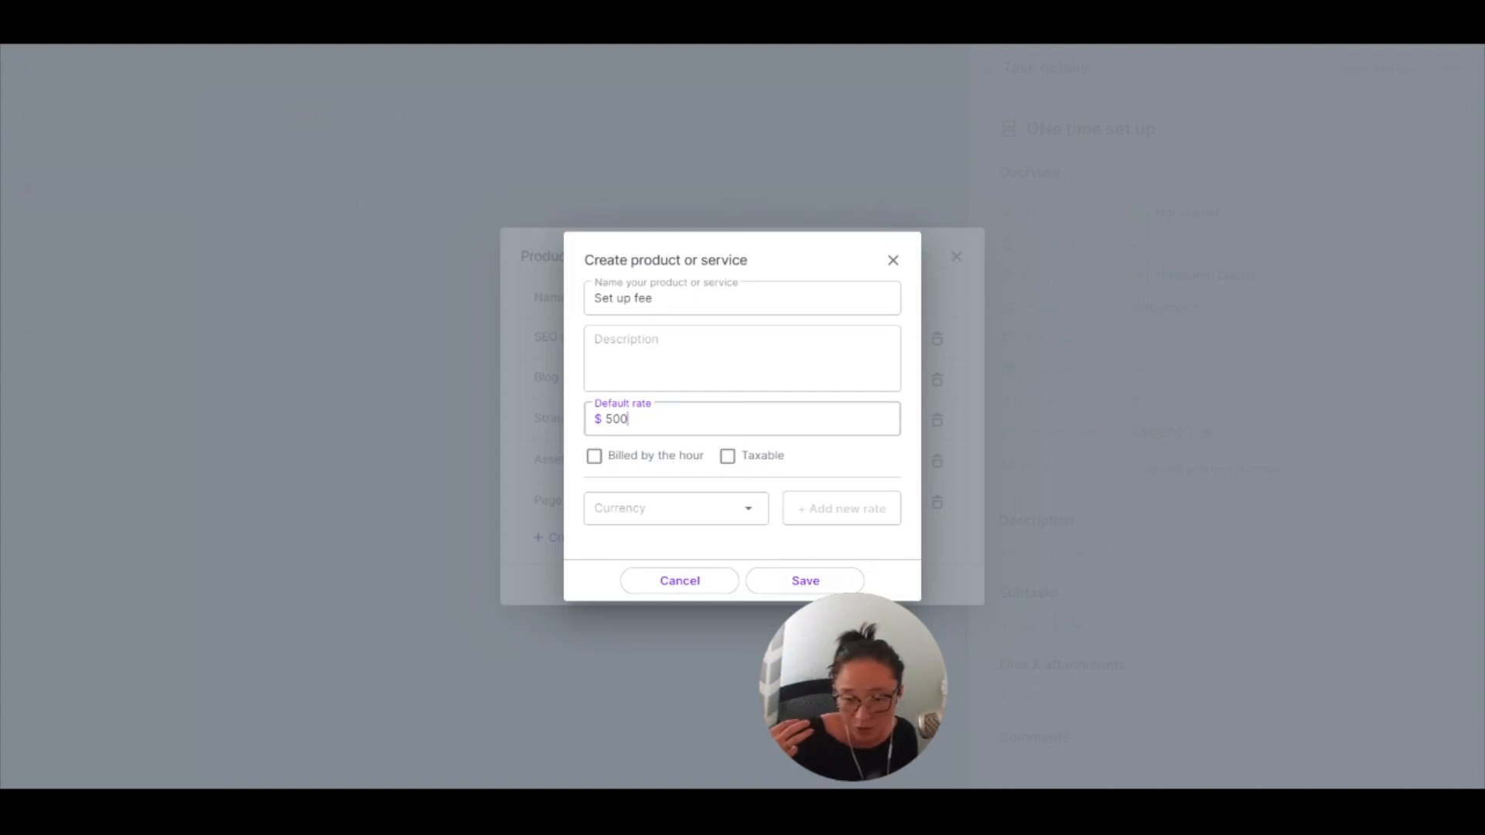
click(802, 588)
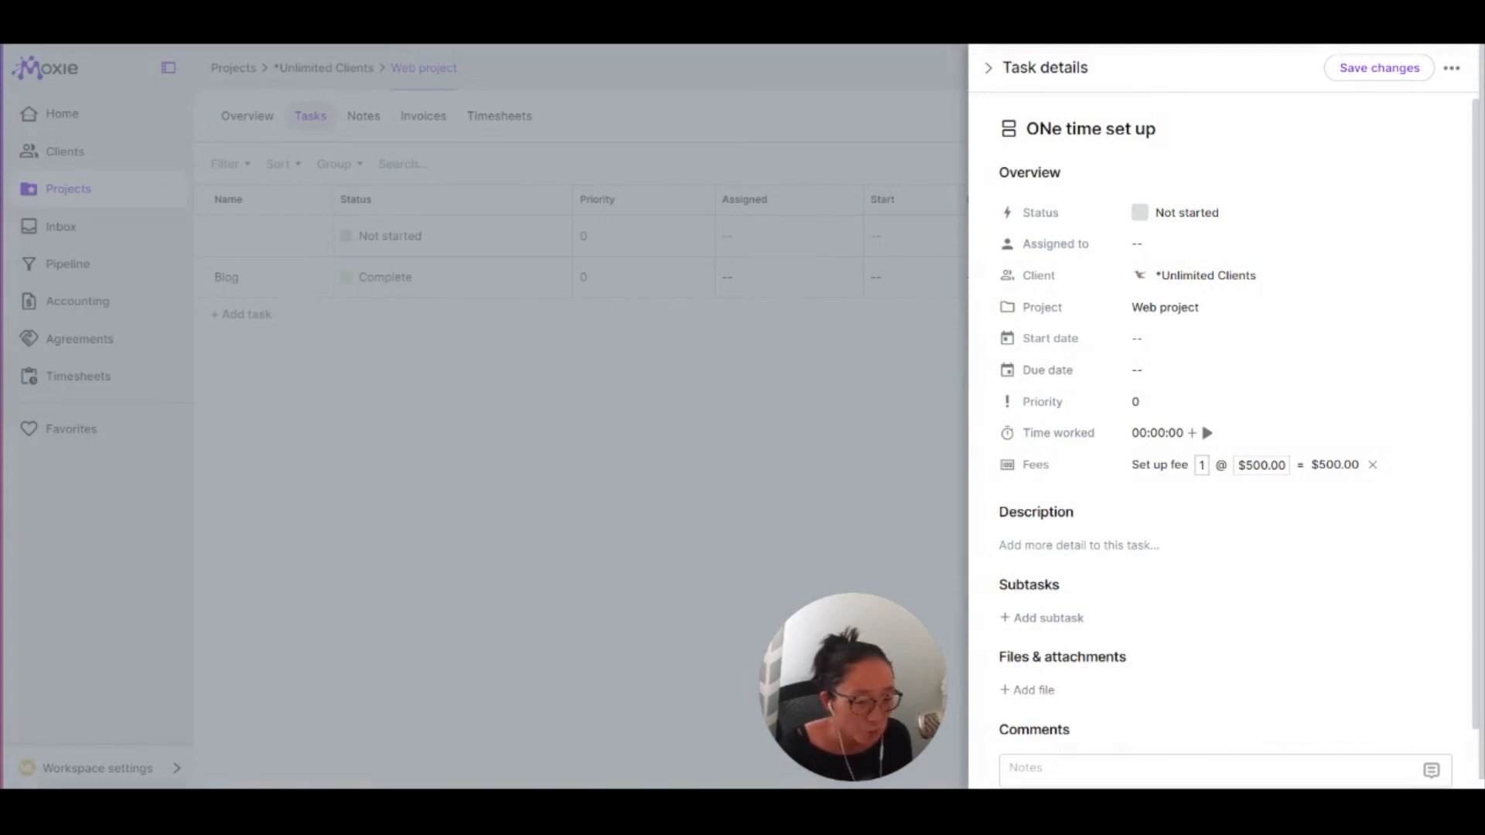
- Save the "ONe time set up" task and set its status to Complete in the task list
click(1354, 67)
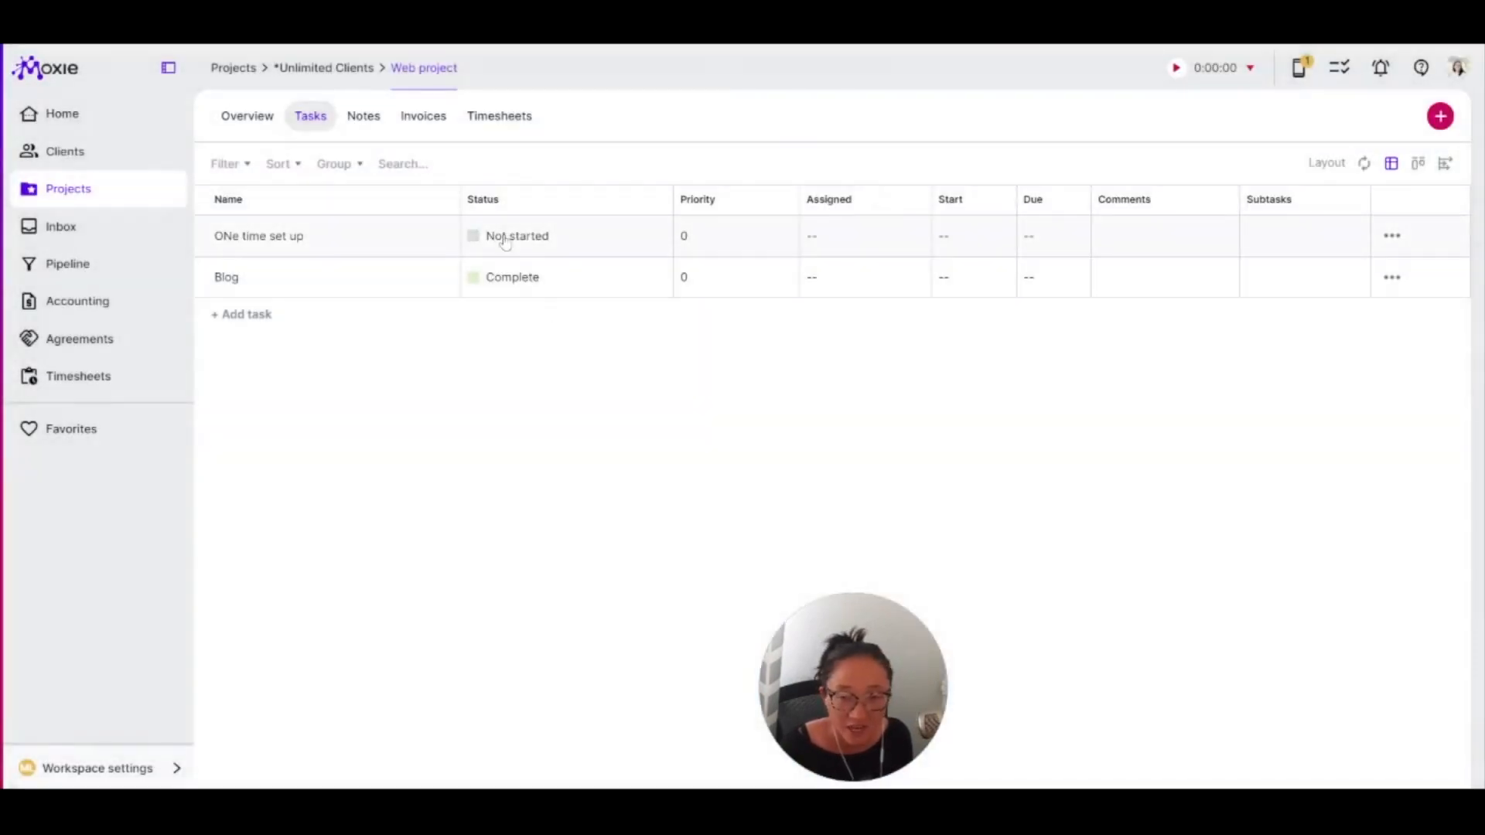
click(507, 237)
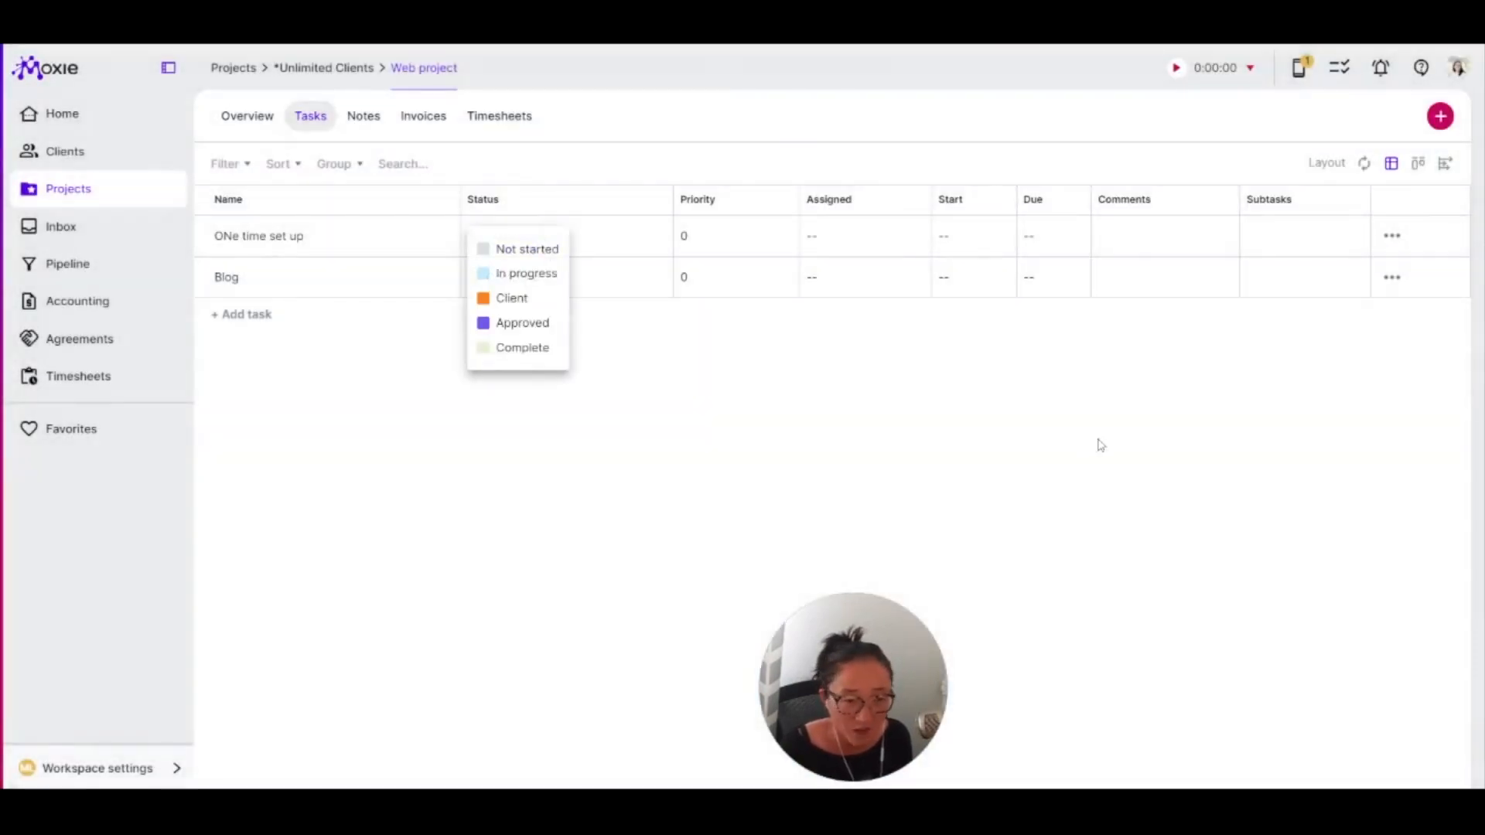
click(541, 348)
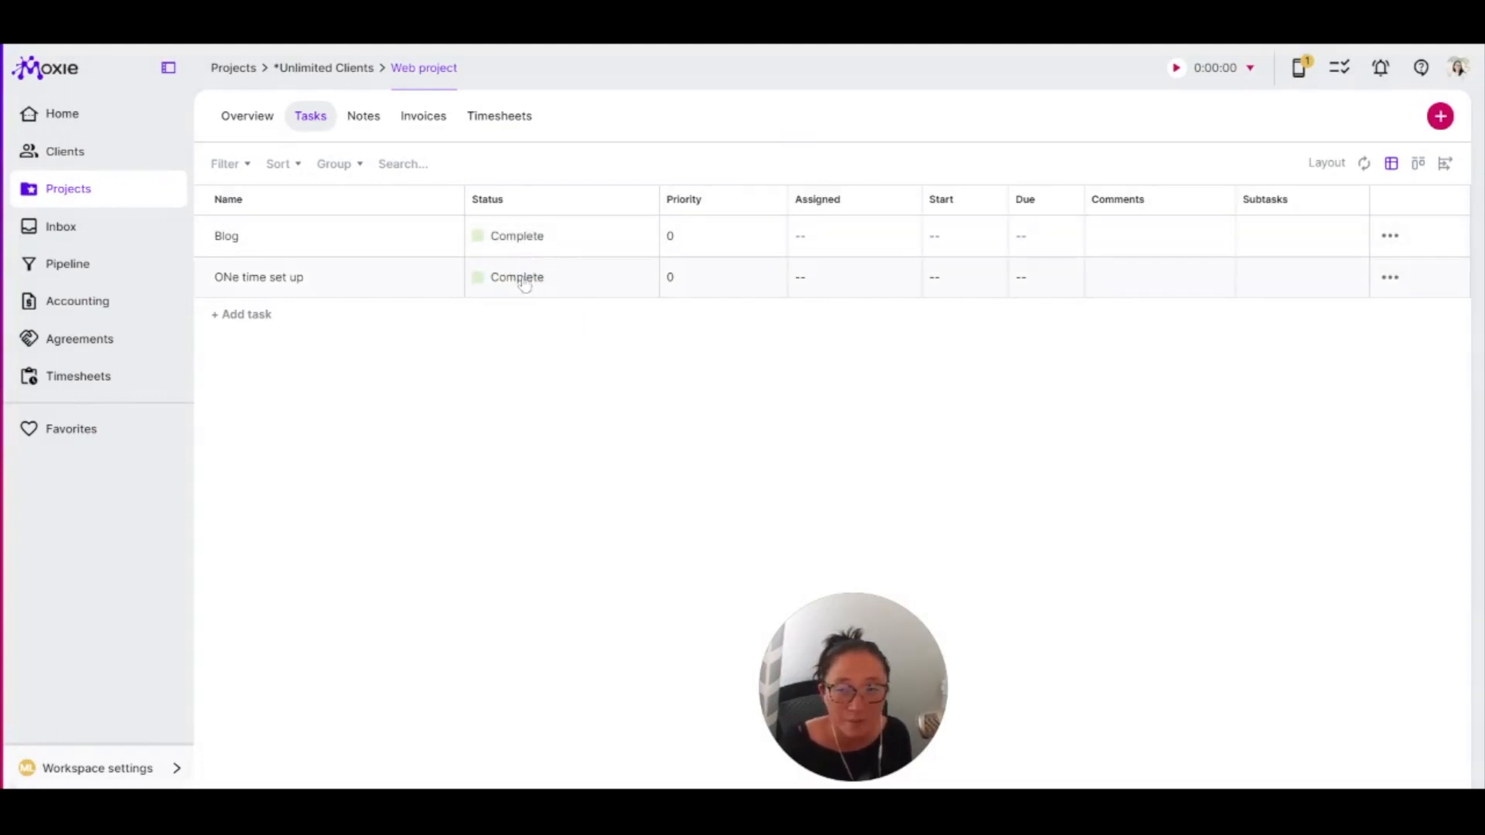
- Add another task without a name to the Web project and assign the SEO hourly service as its fee
click(236, 316)
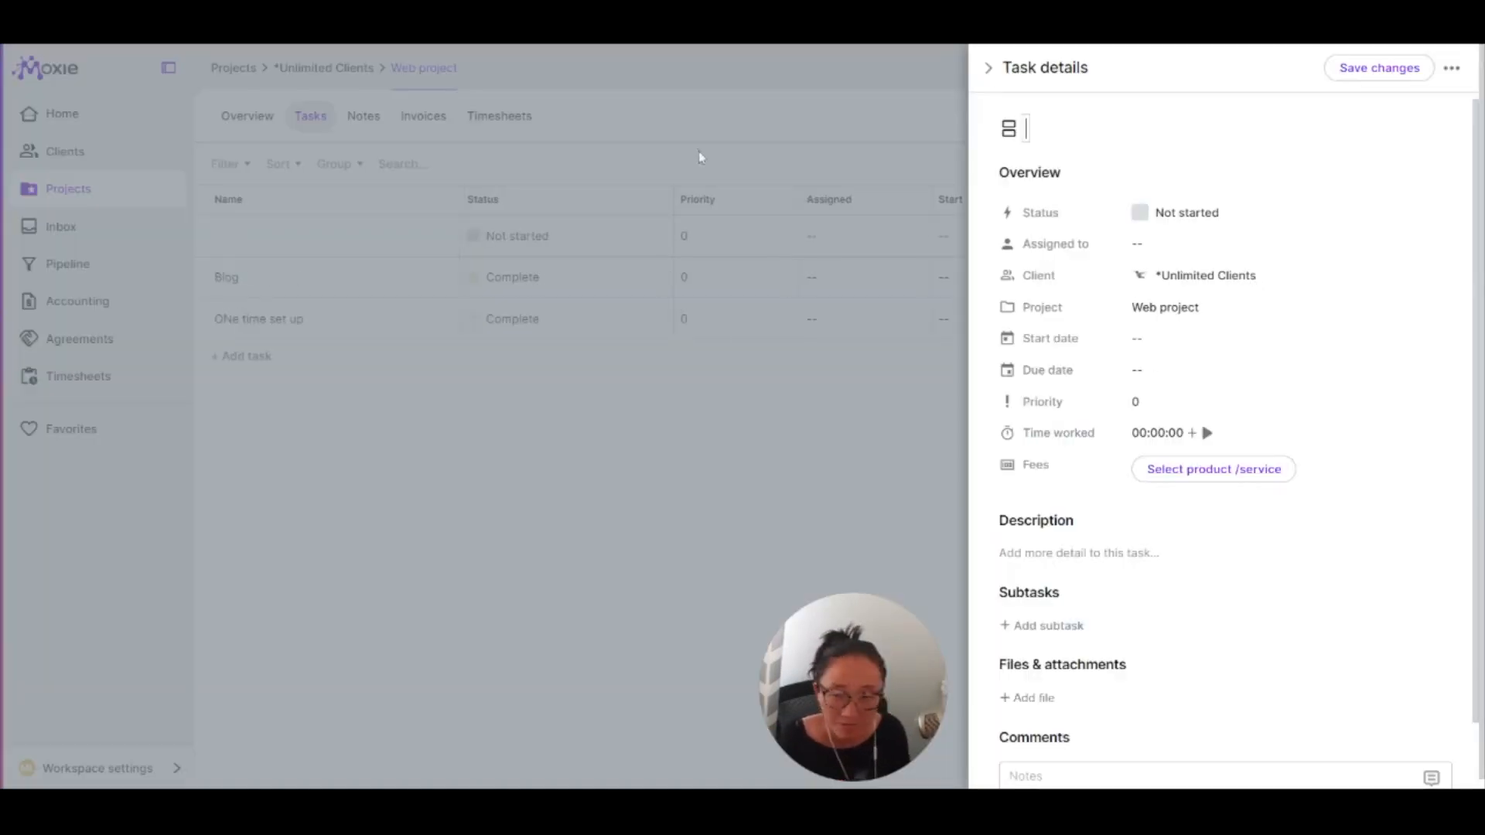
click(1209, 472)
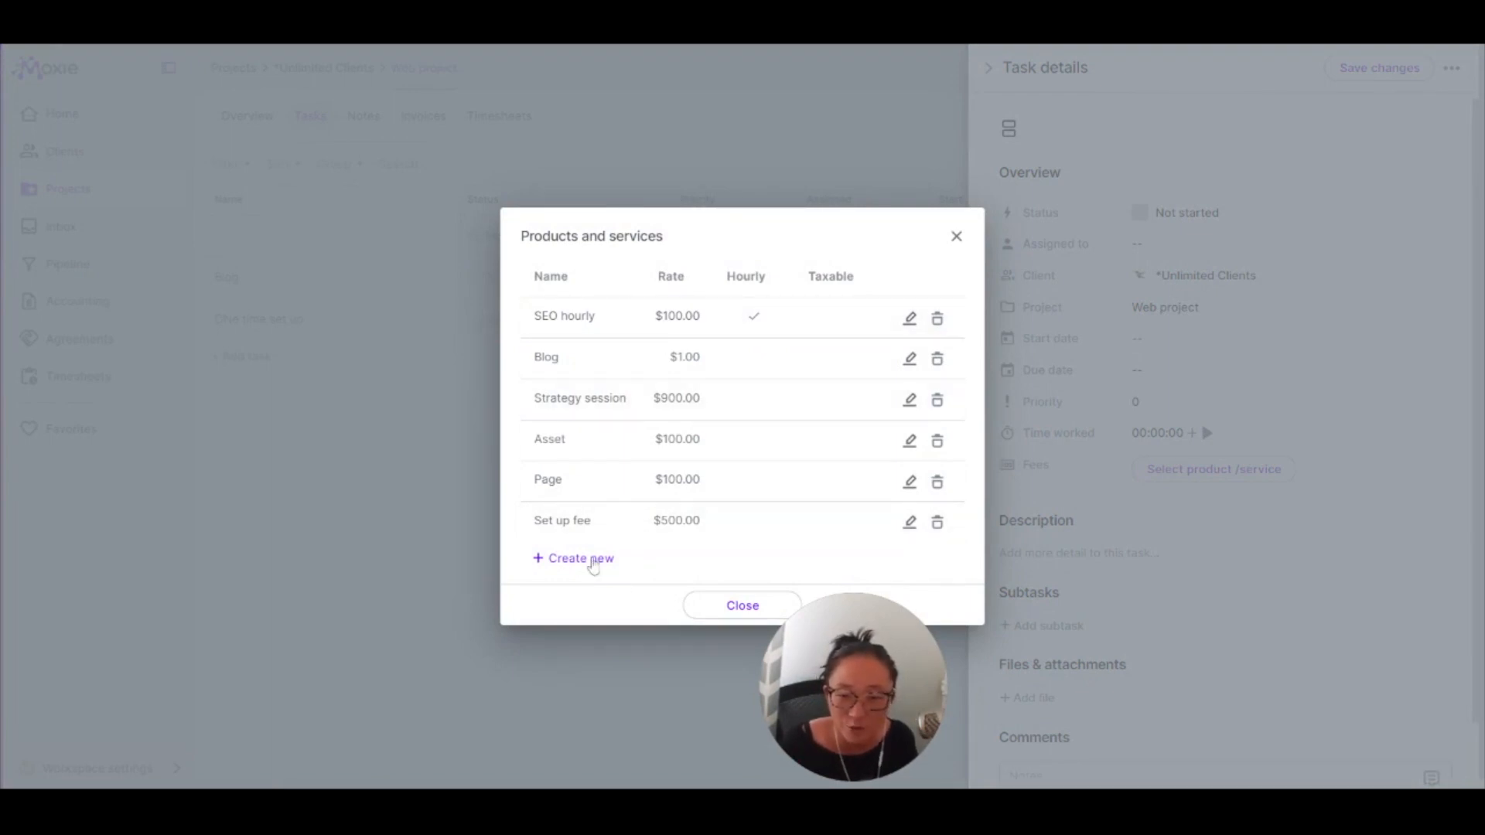
click(594, 564)
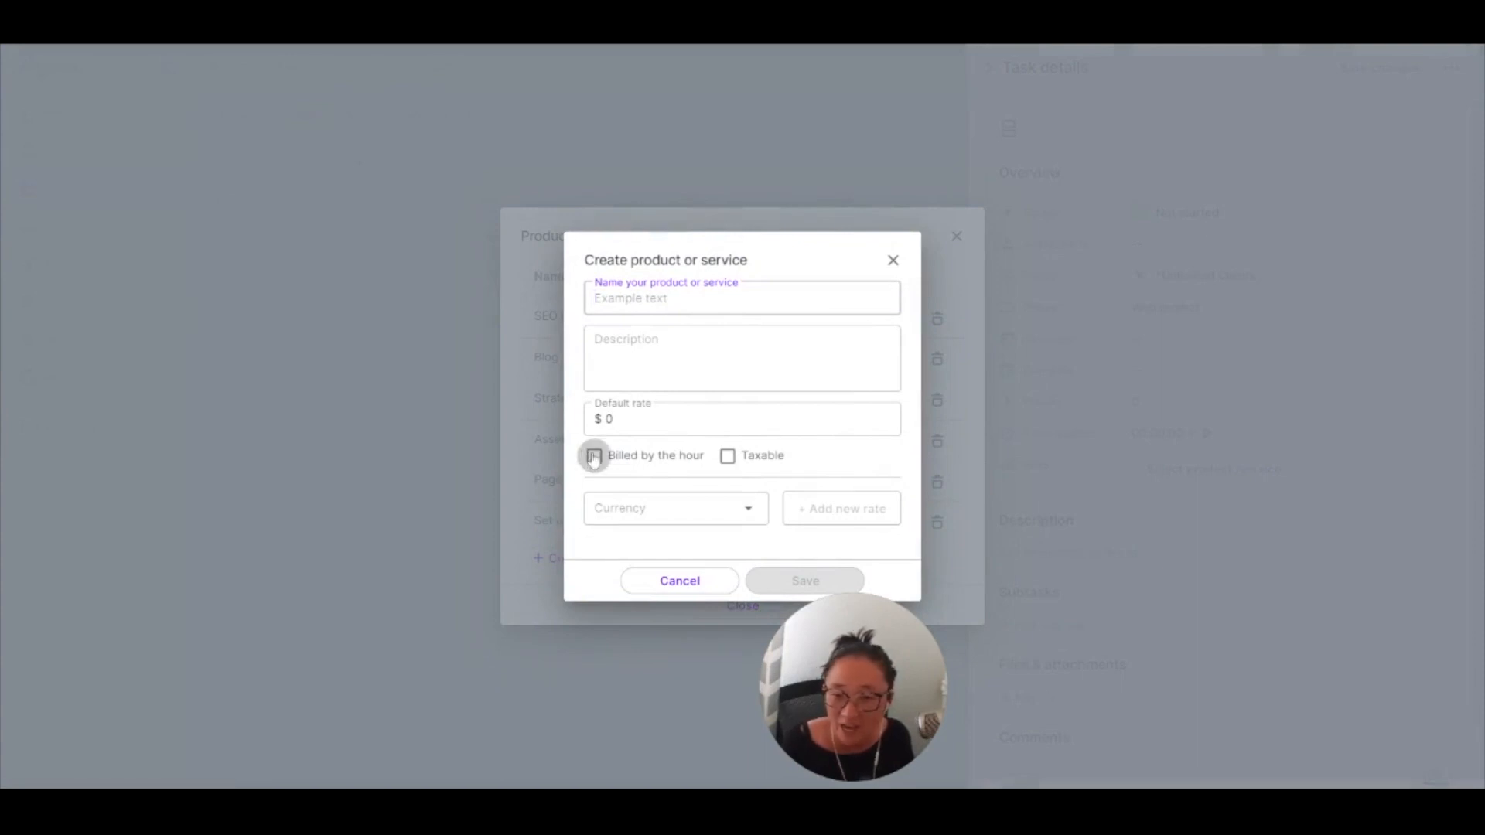
click(636, 586)
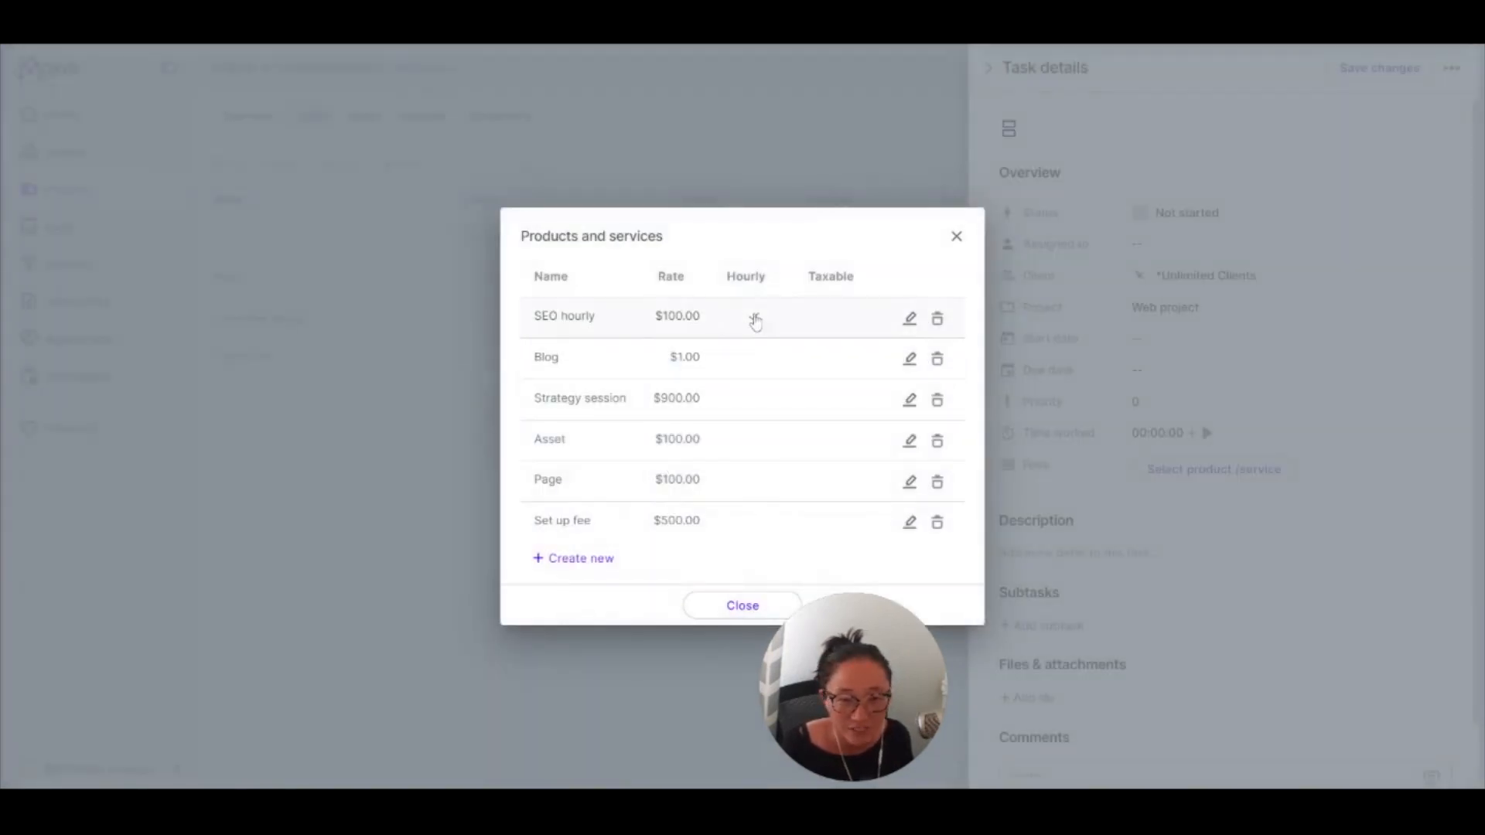
click(621, 325)
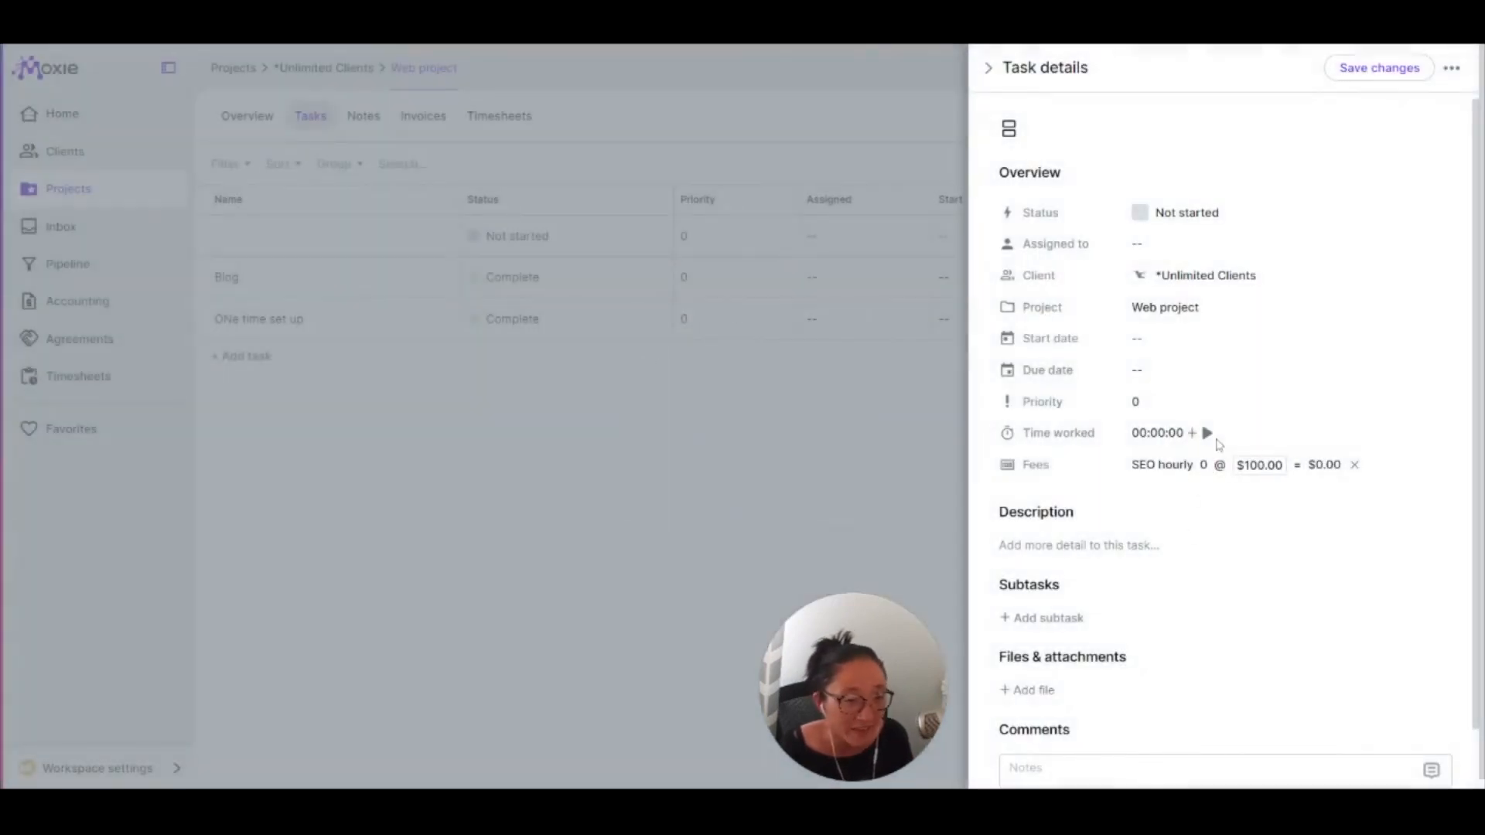
- Run the unnamed task's timer for a few seconds, and add a time entry of 1:00 dated Jun 28, 2023
click(1208, 438)
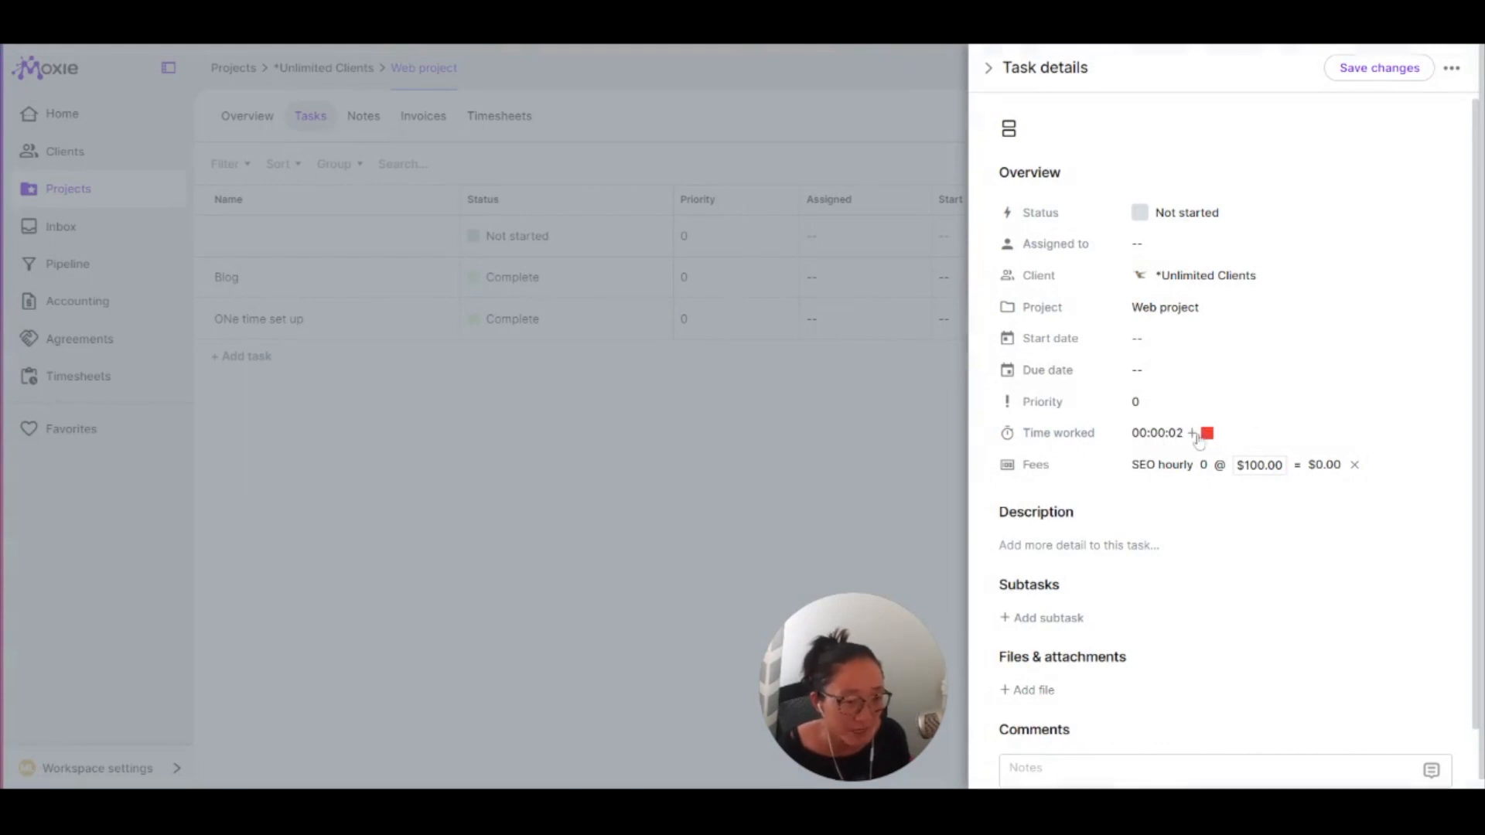
click(1205, 435)
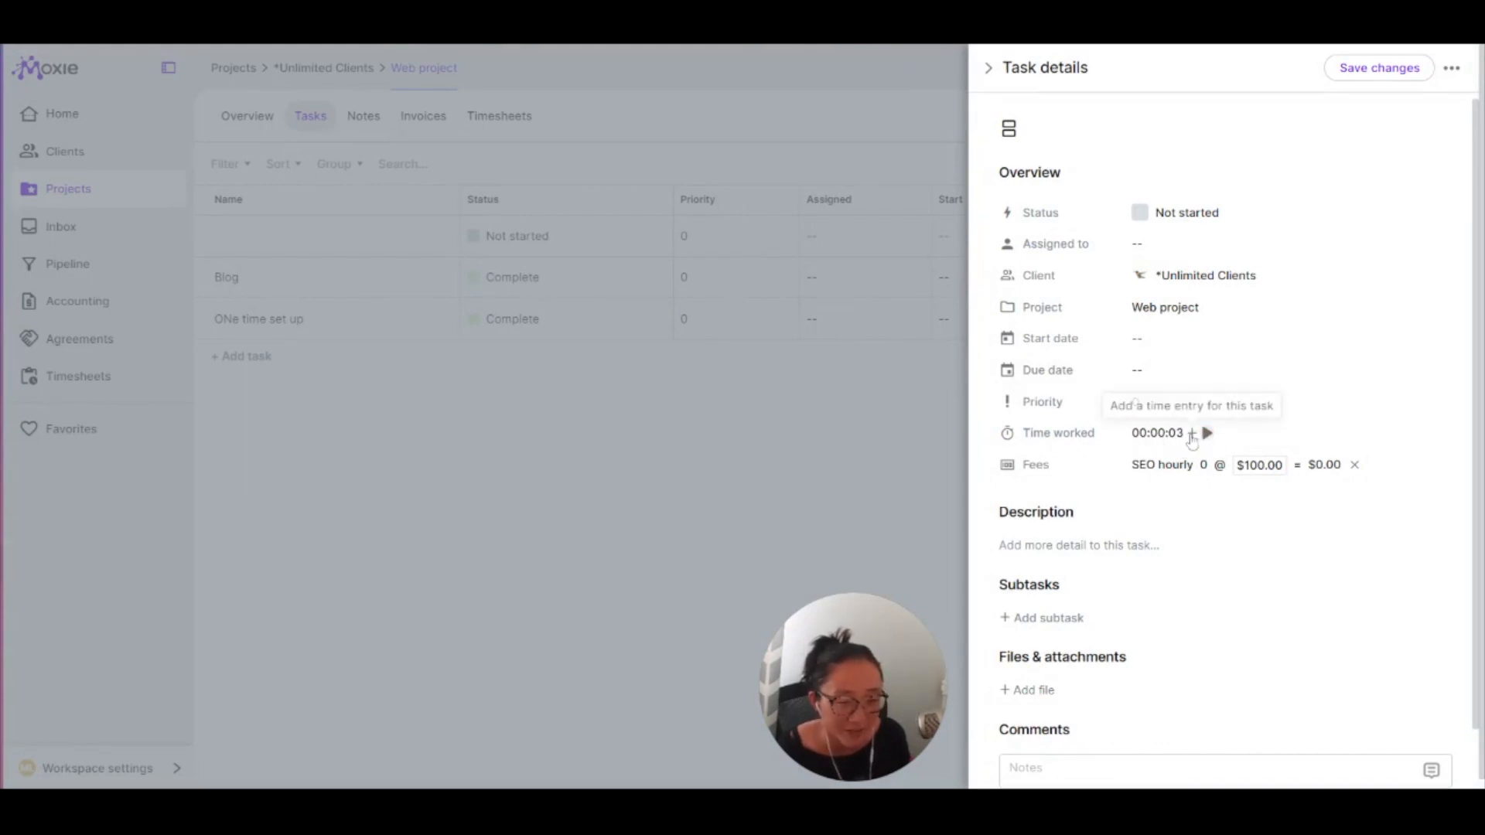
click(1192, 436)
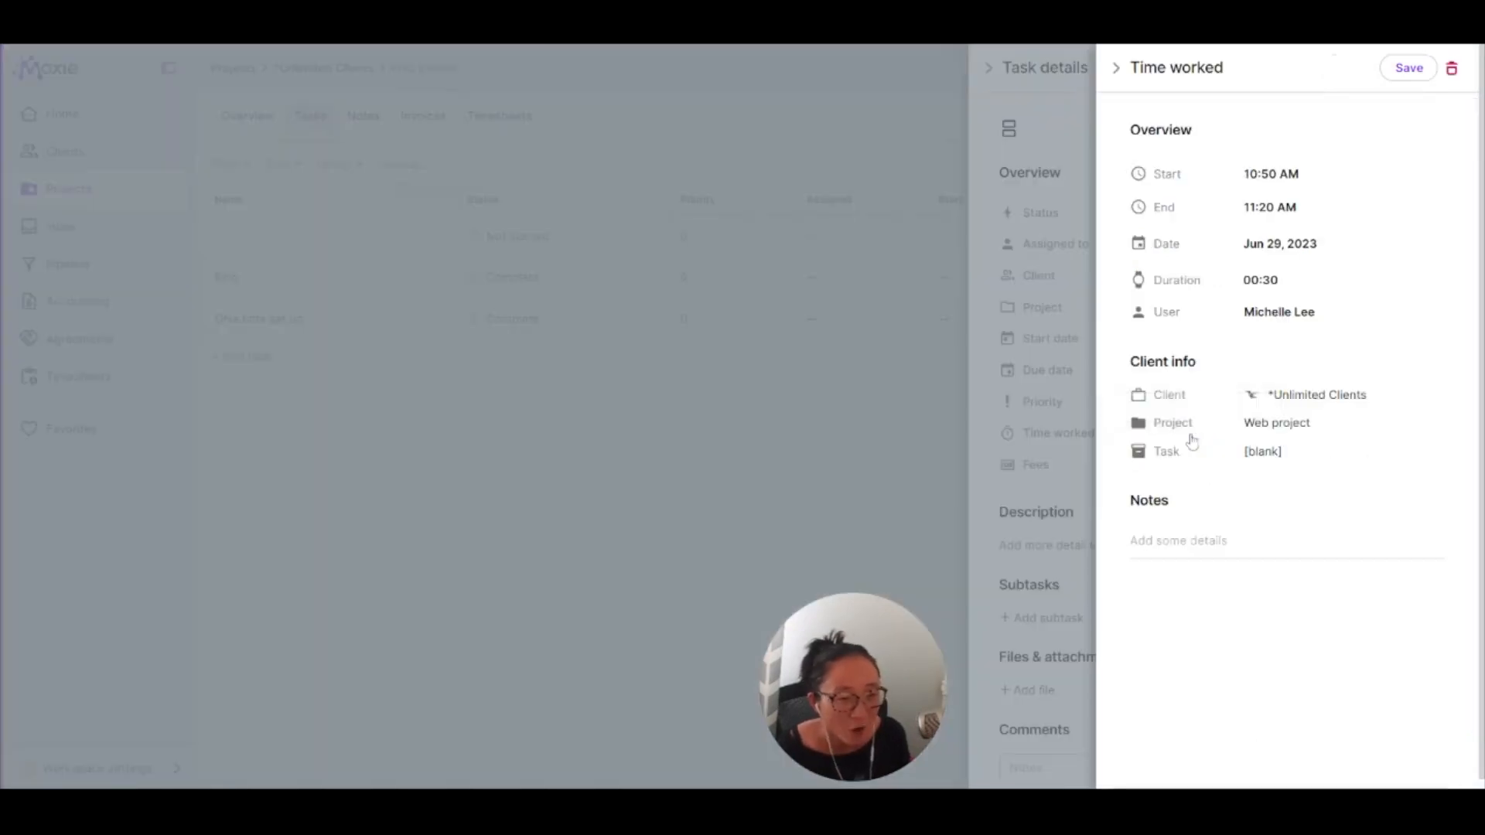
click(1279, 244)
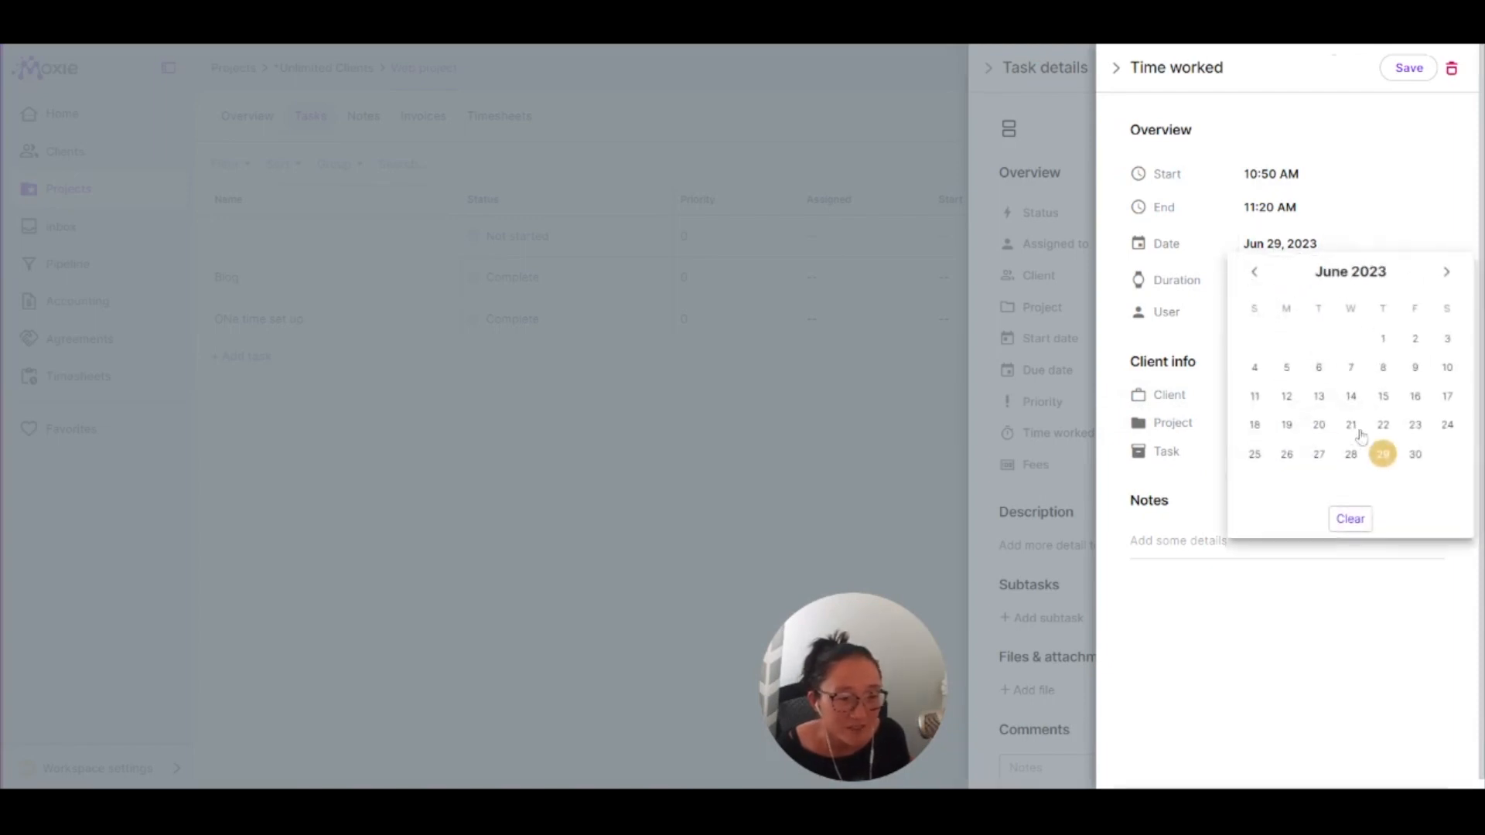
click(1351, 454)
double_click(1251, 280)
click(1258, 280)
triple_click(1259, 280)
text(1:00)
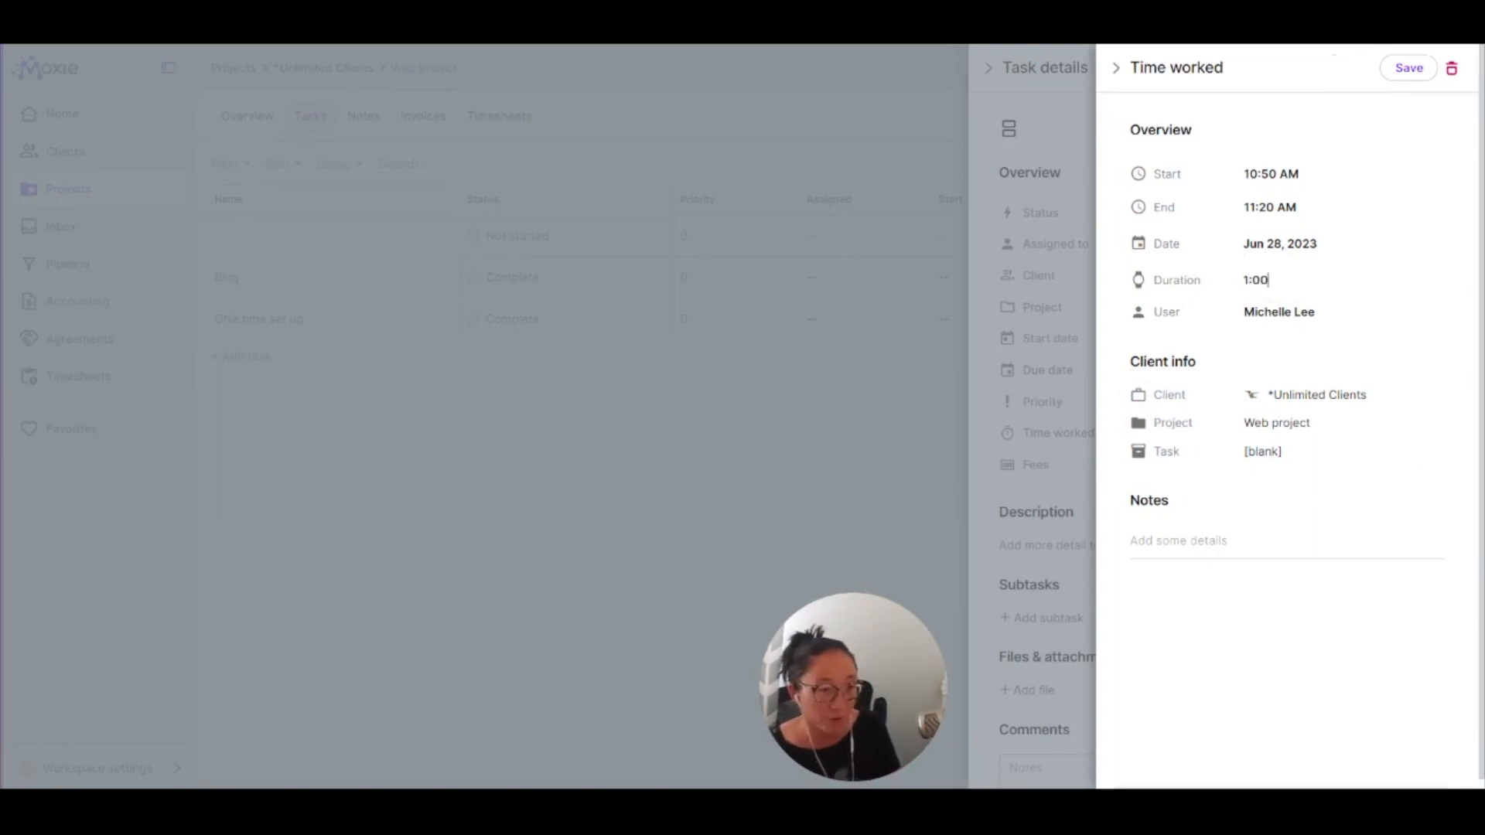
key(Tab)
click(1408, 68)
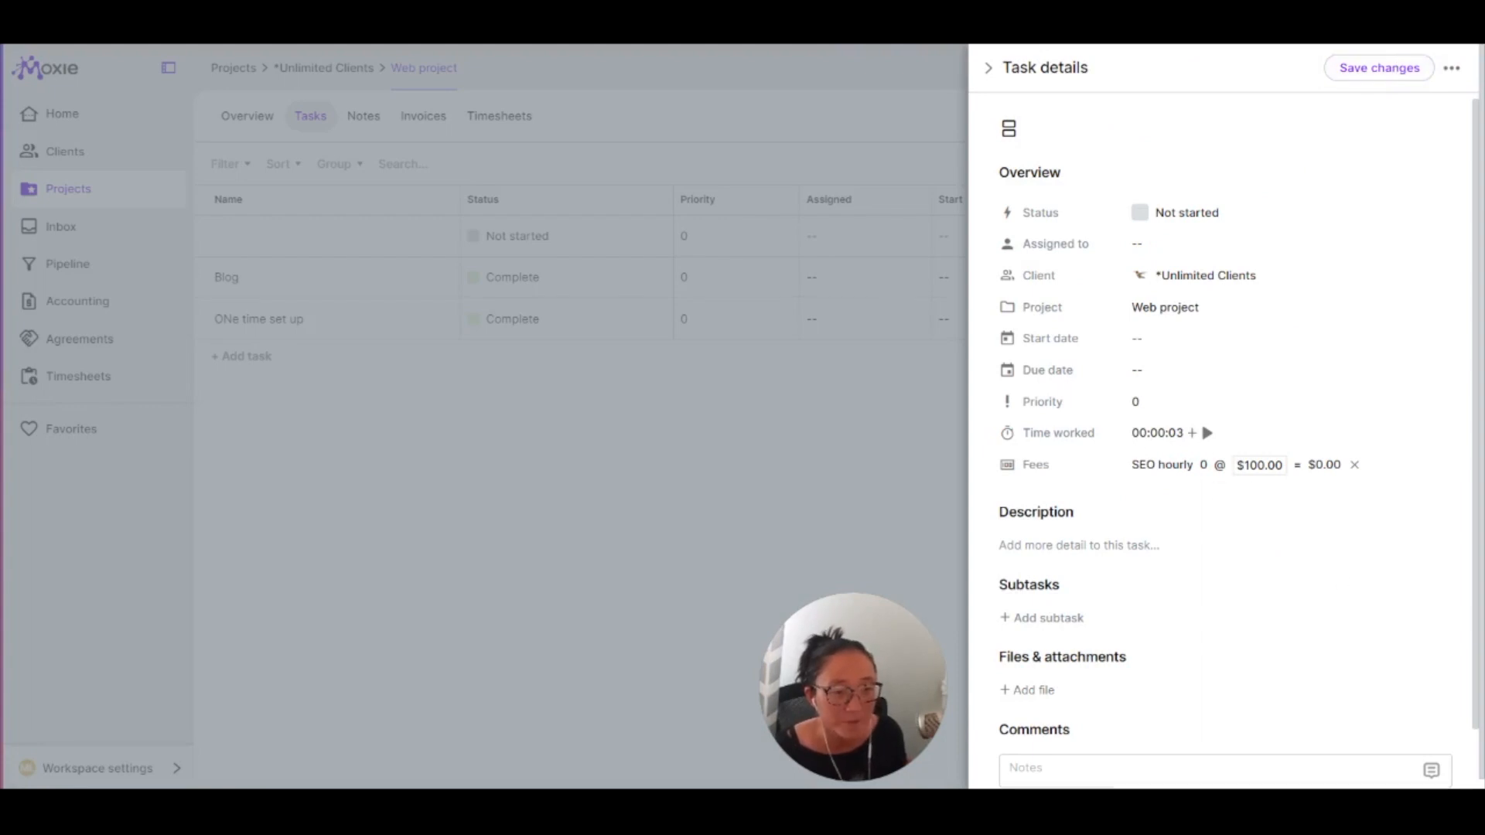
- Add a 00:30 time entry dated Jun 29, 2023 to the unnamed task and close its details
click(1192, 433)
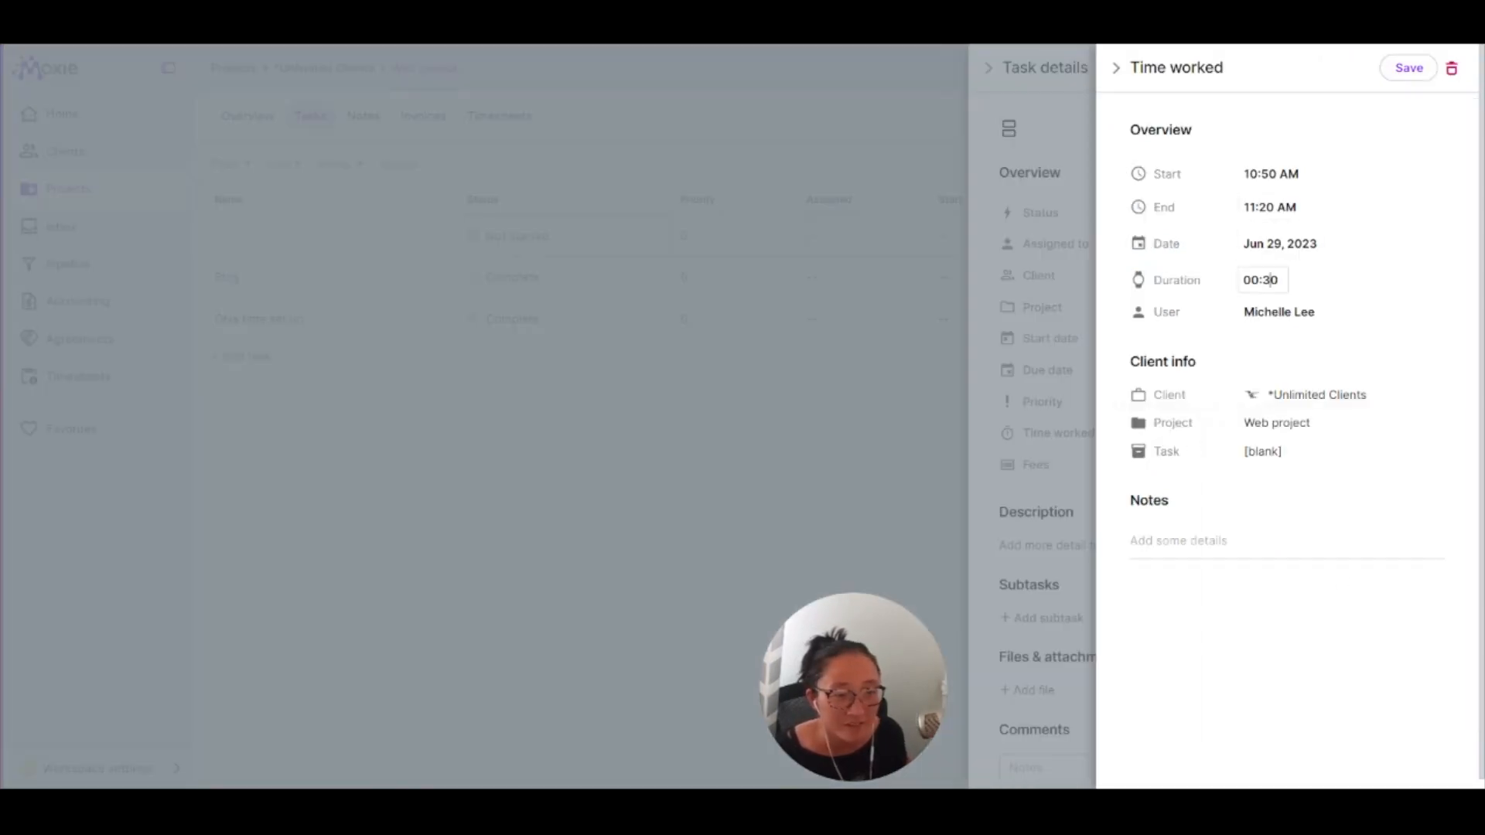
click(1404, 69)
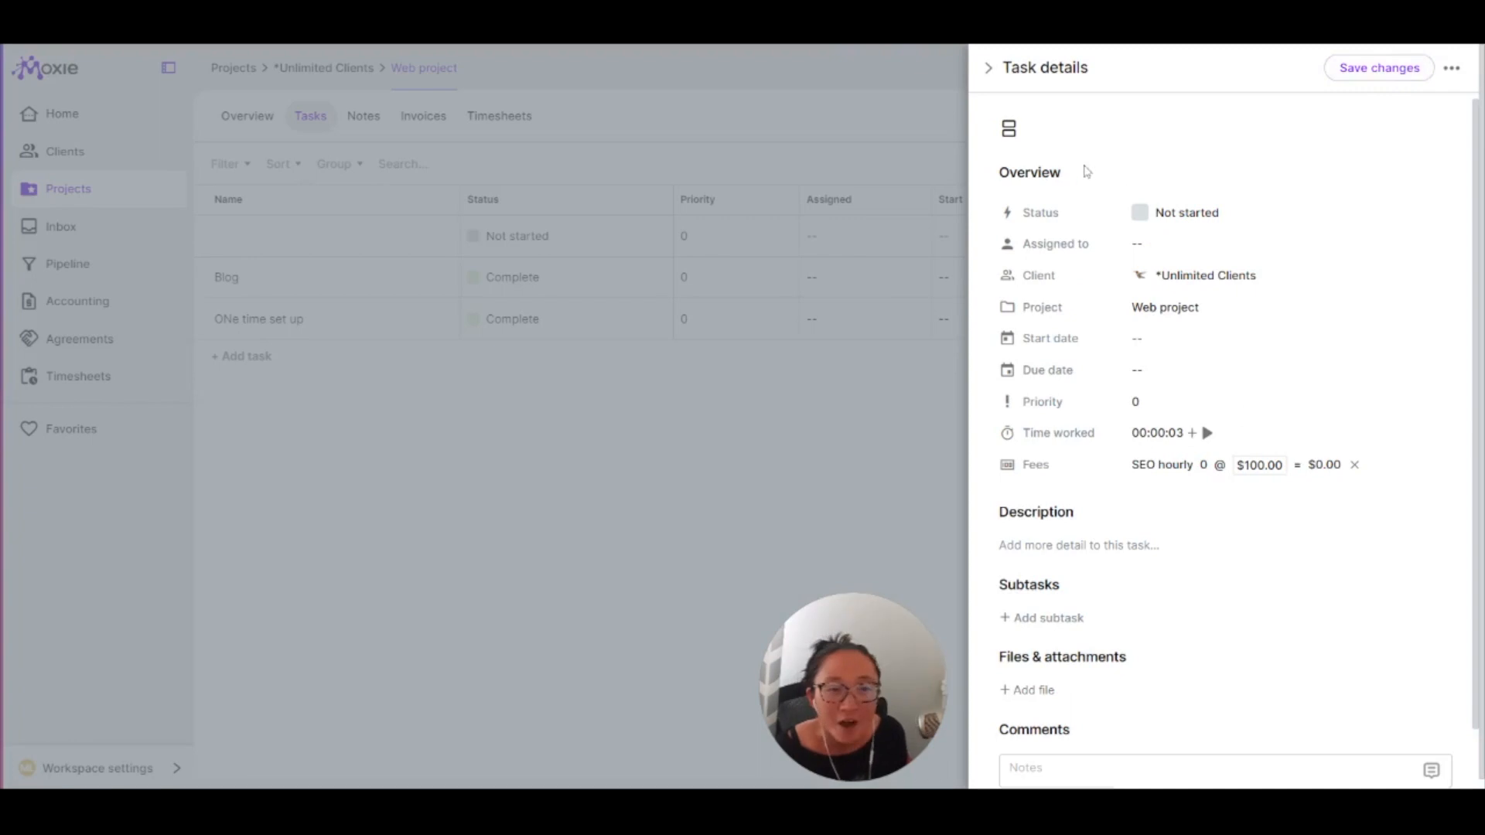
click(989, 71)
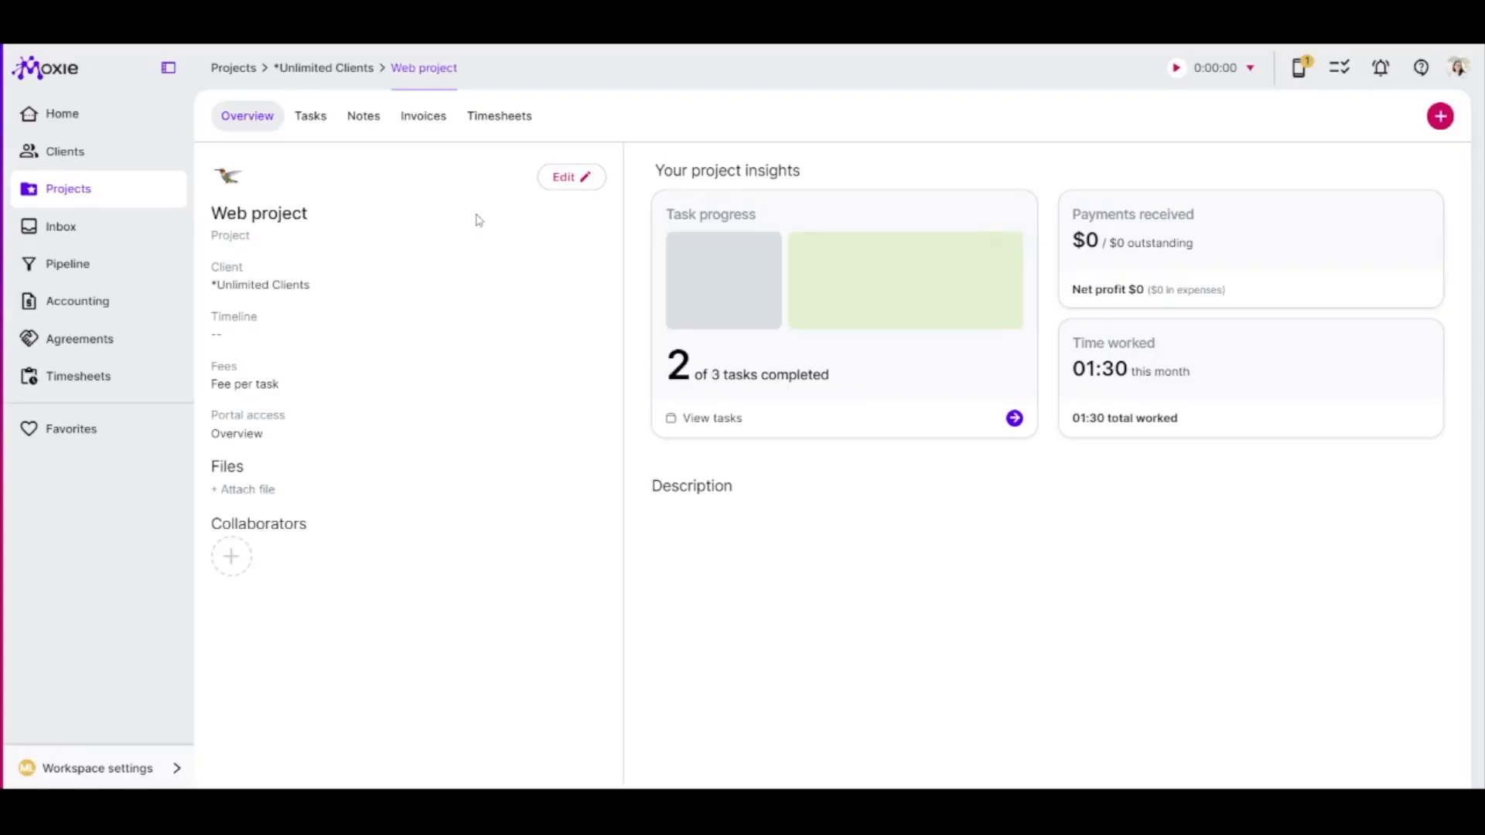
- Reopen the unnamed task from the task list to check its time worked and SEO hourly fee
click(326, 122)
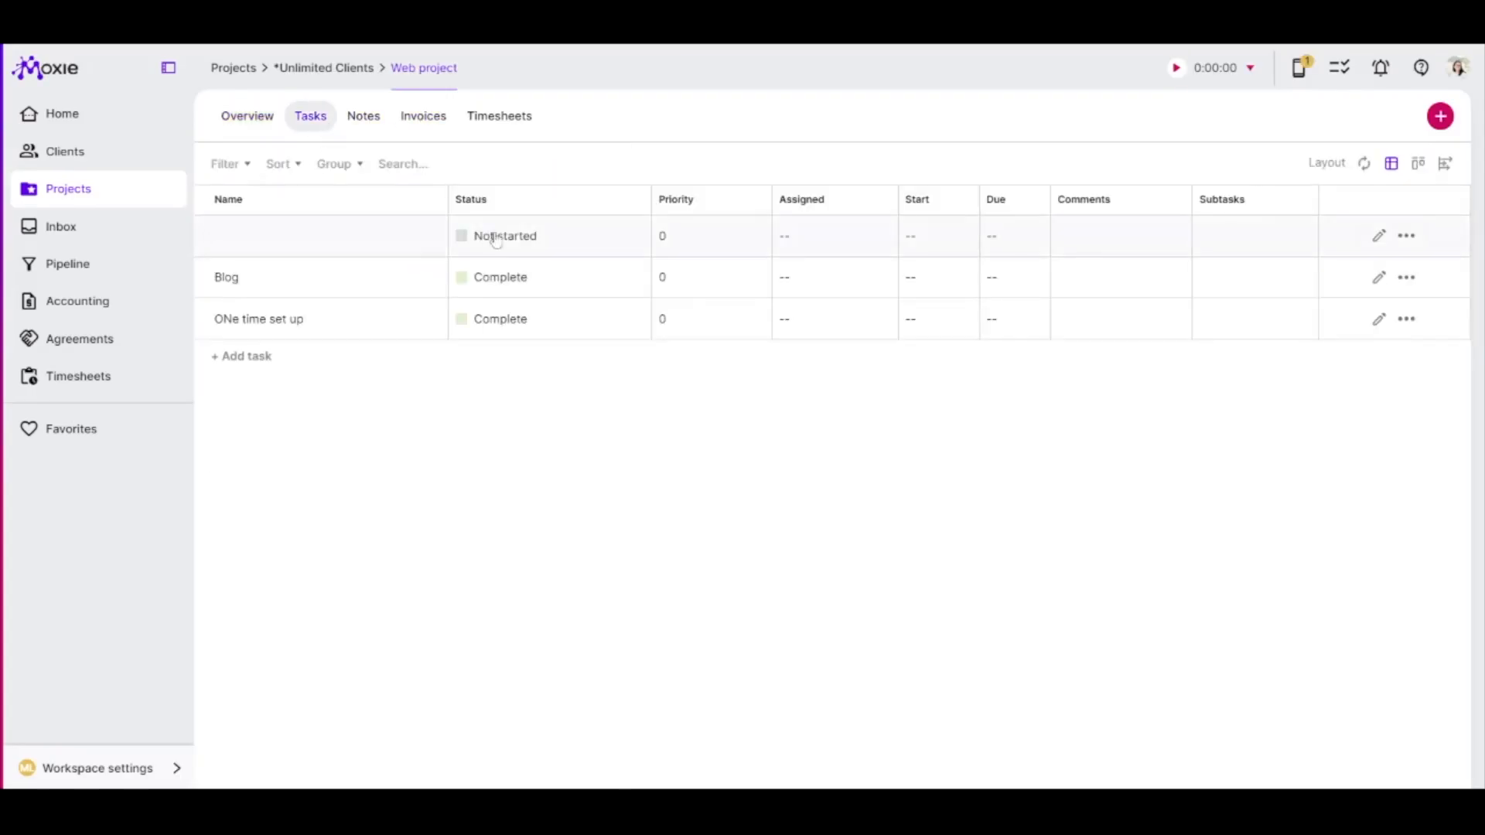
click(1406, 236)
click(1440, 274)
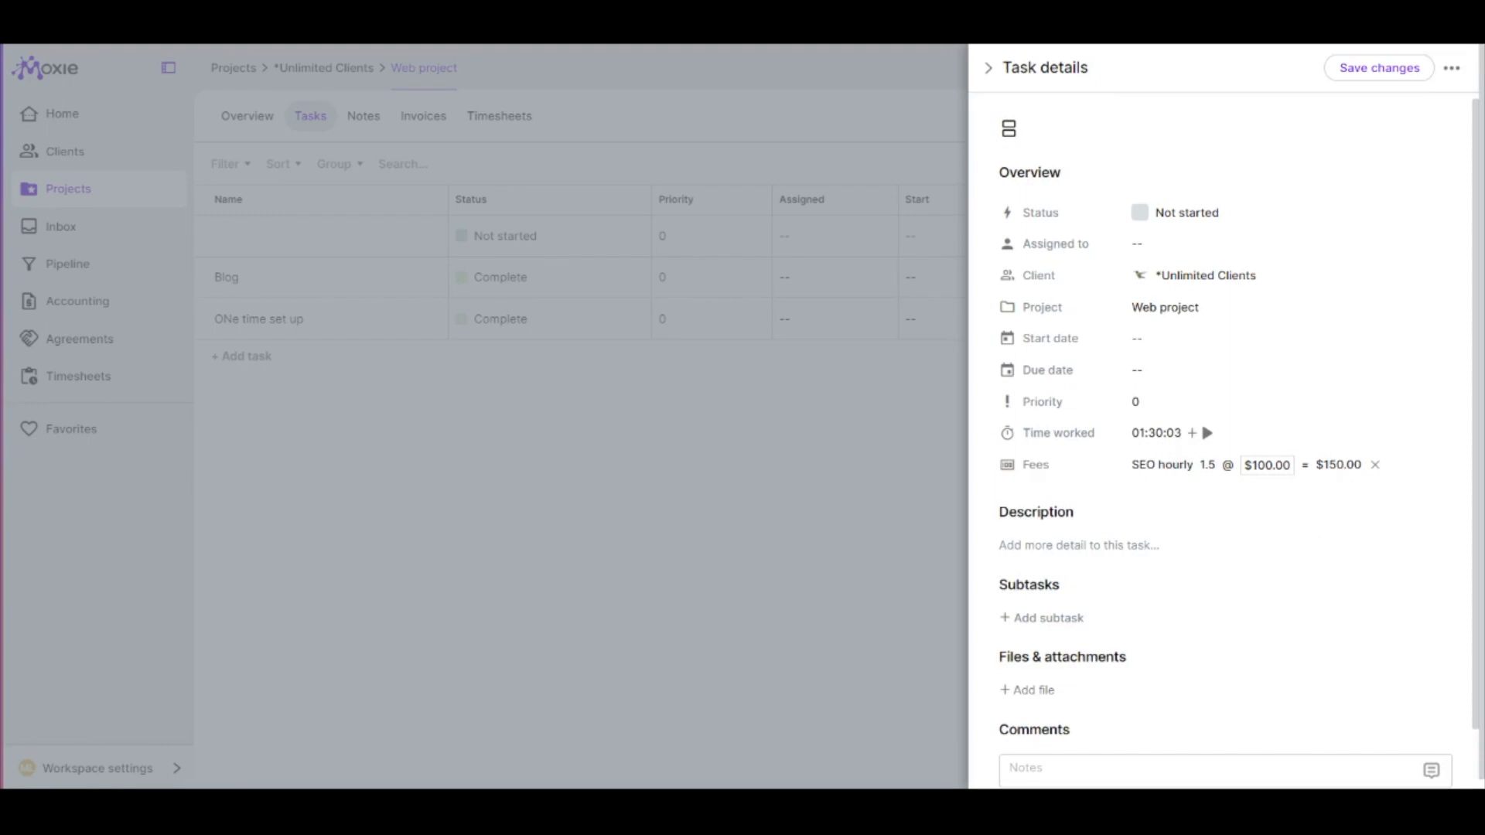
click(988, 68)
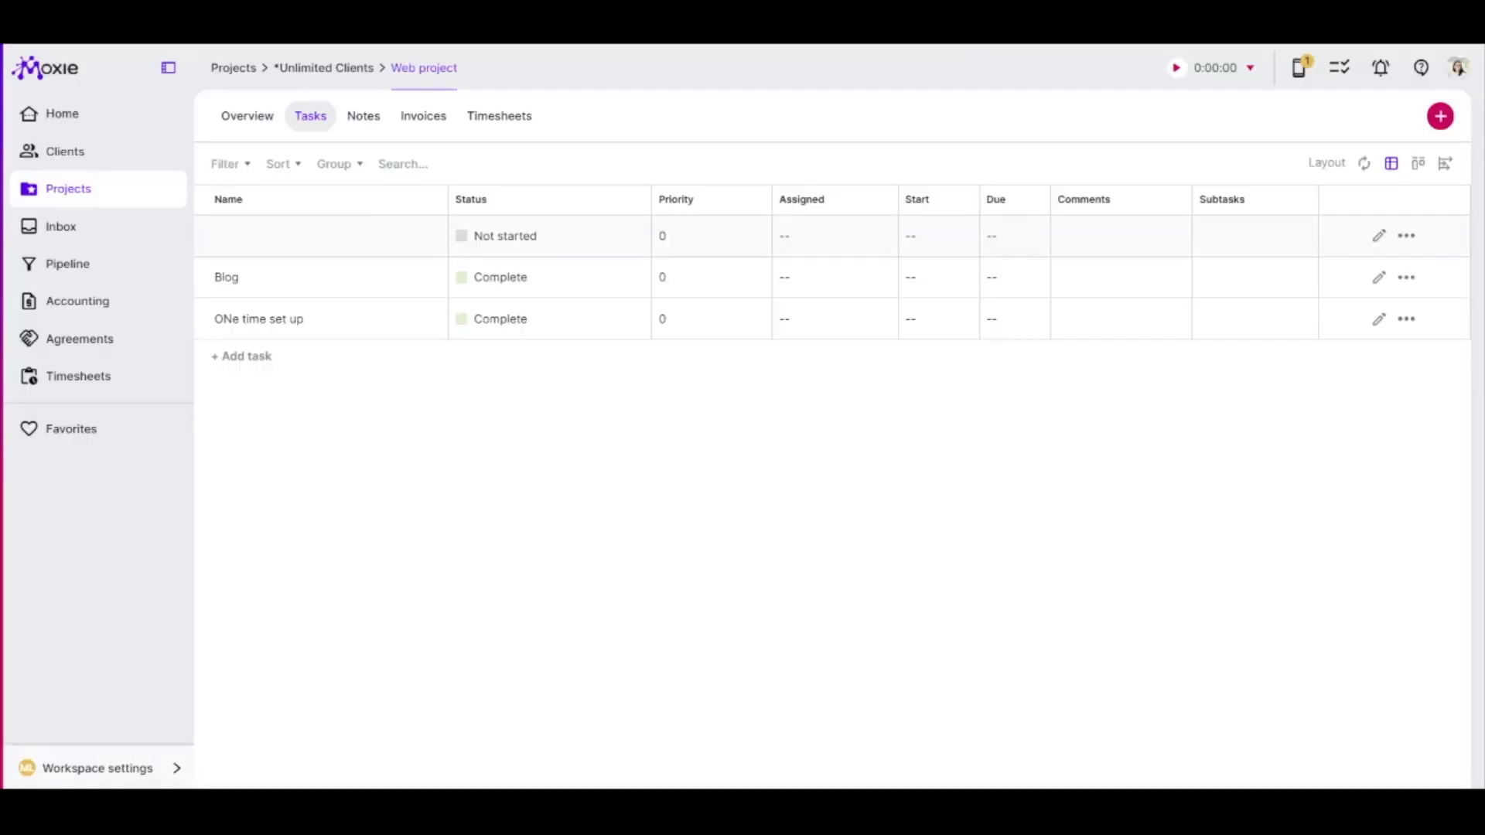
- Go to the Home page
click(55, 120)
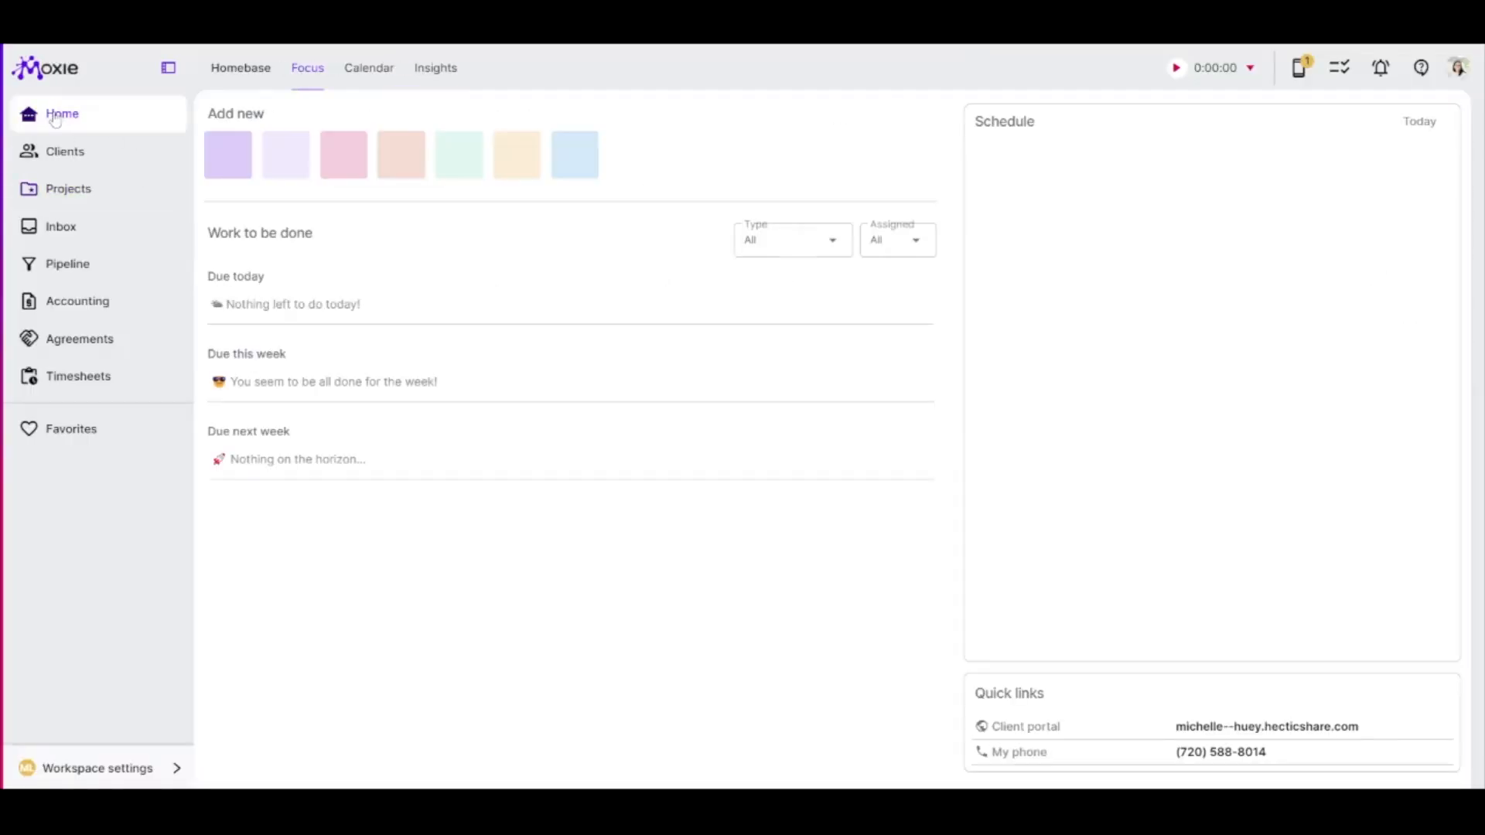